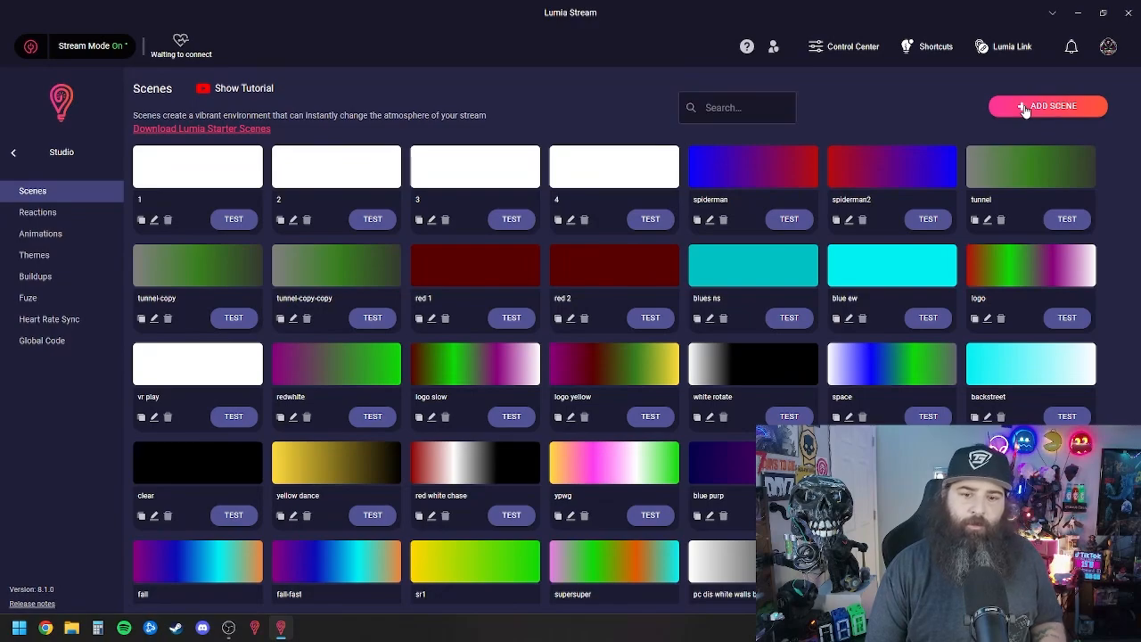
- Create a new scene named "new" with its chat command option disabled
click(1025, 107)
click(111, 125)
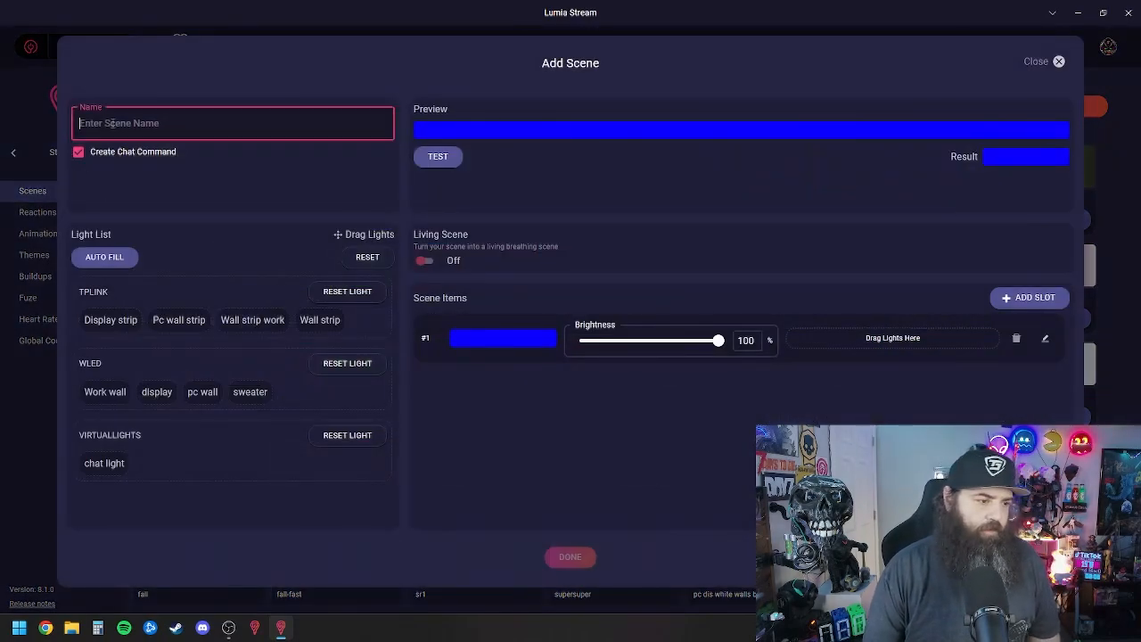
text(nee)
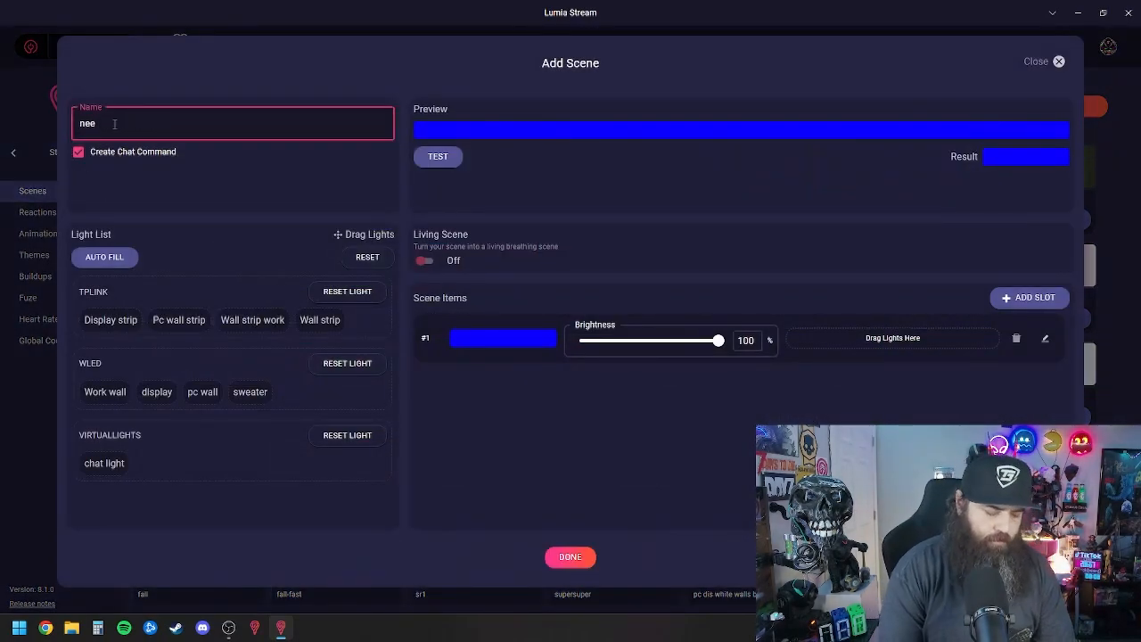
click(78, 154)
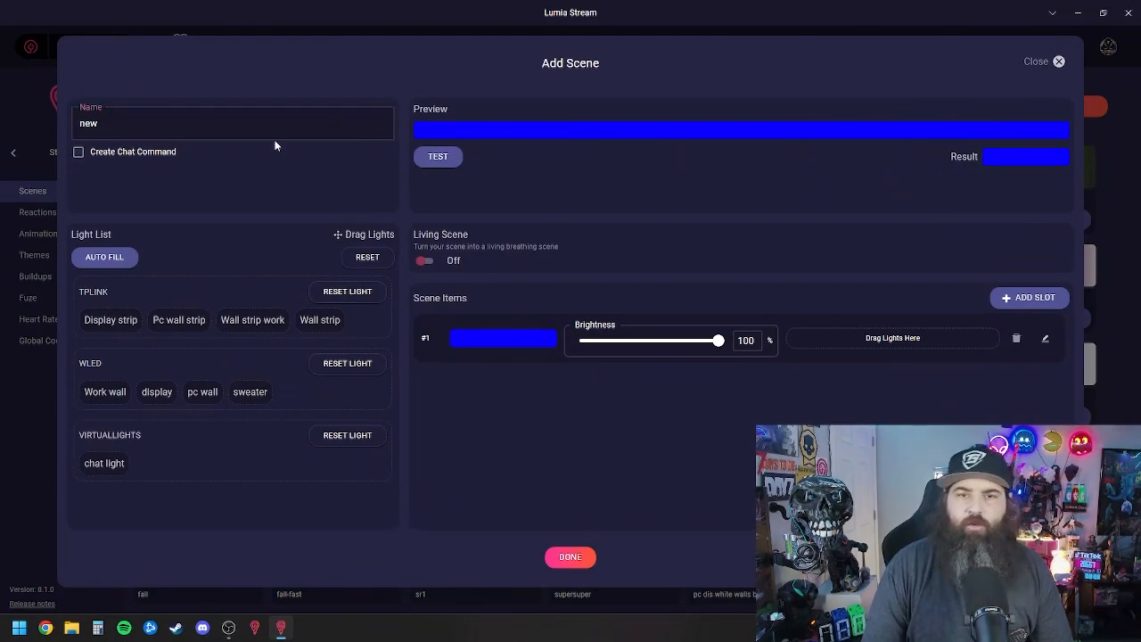
click(386, 186)
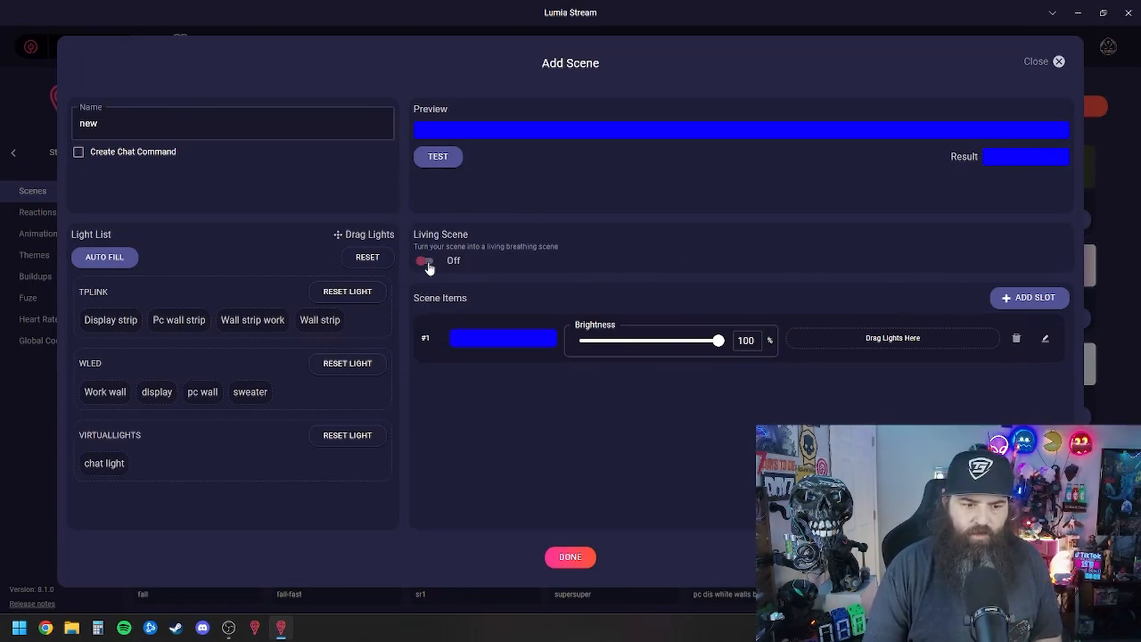
- Add three more slots to the scene's items
click(1015, 300)
click(1017, 301)
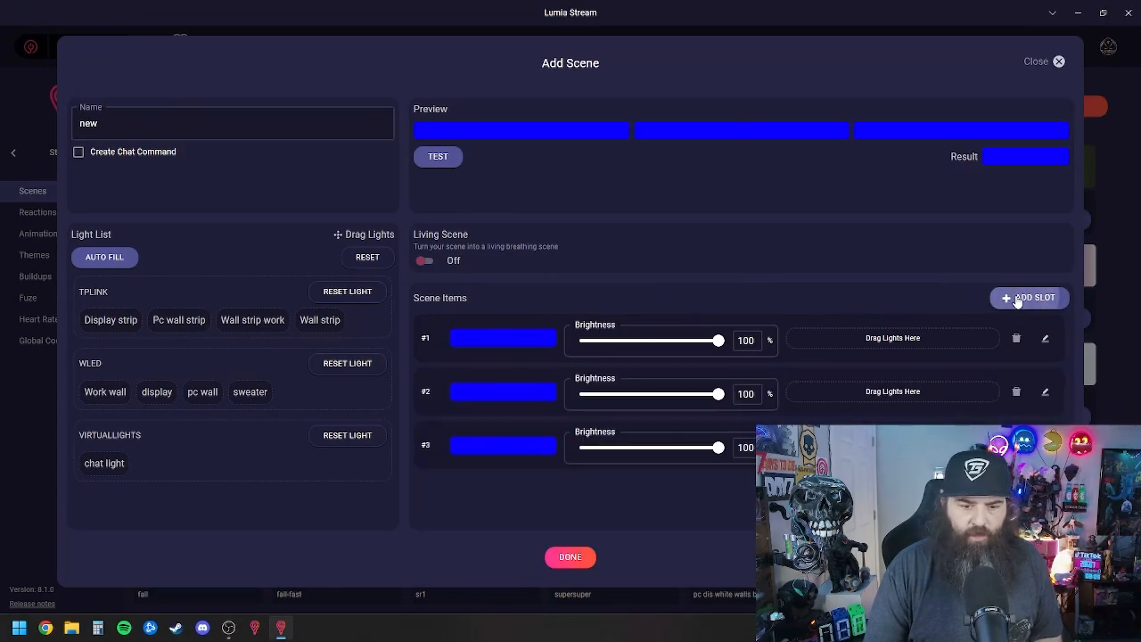
click(1017, 300)
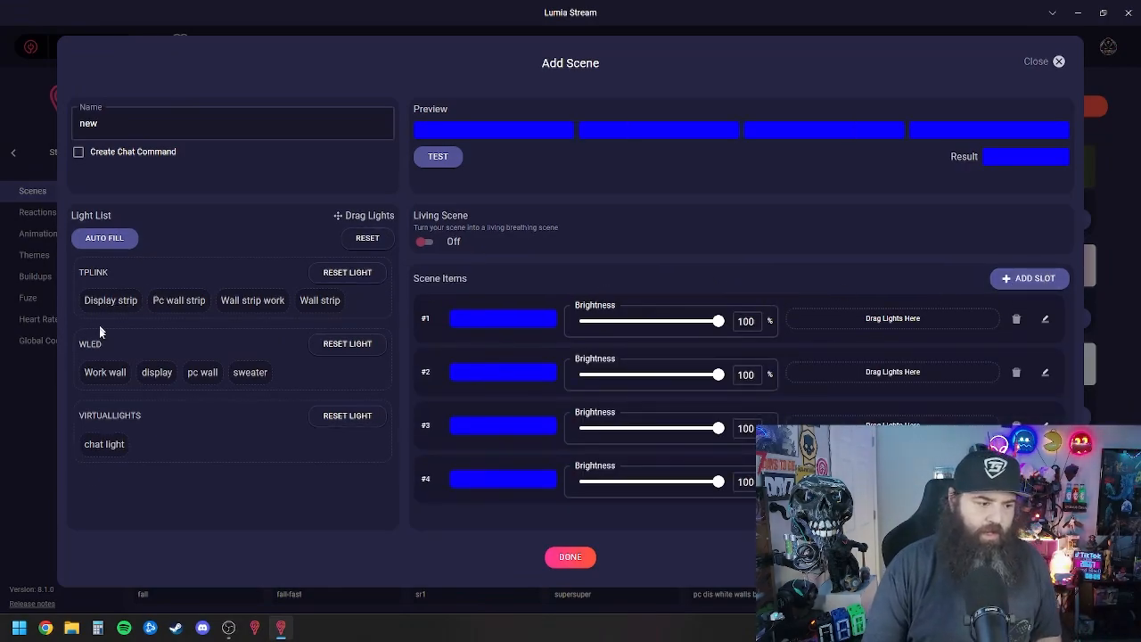
- Assign the TPLINK lights Display strip, Pc wall strip, Wall strip work and Wall strip to slots 1 to 4, one light per slot
drag(105, 301, 880, 321)
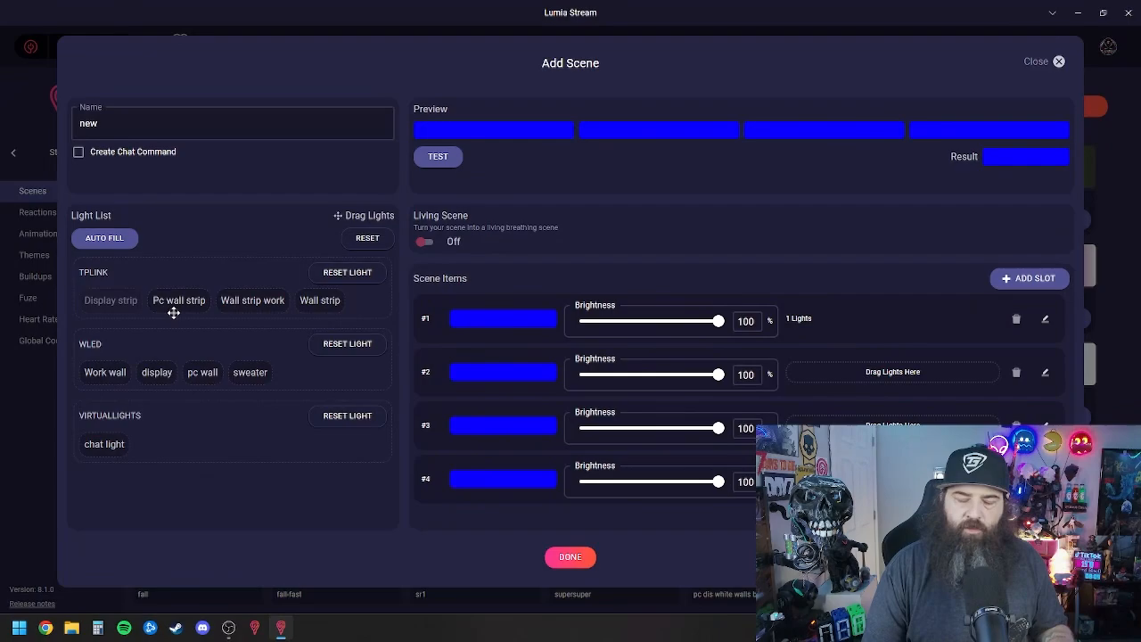
drag(175, 303, 884, 381)
drag(248, 303, 829, 419)
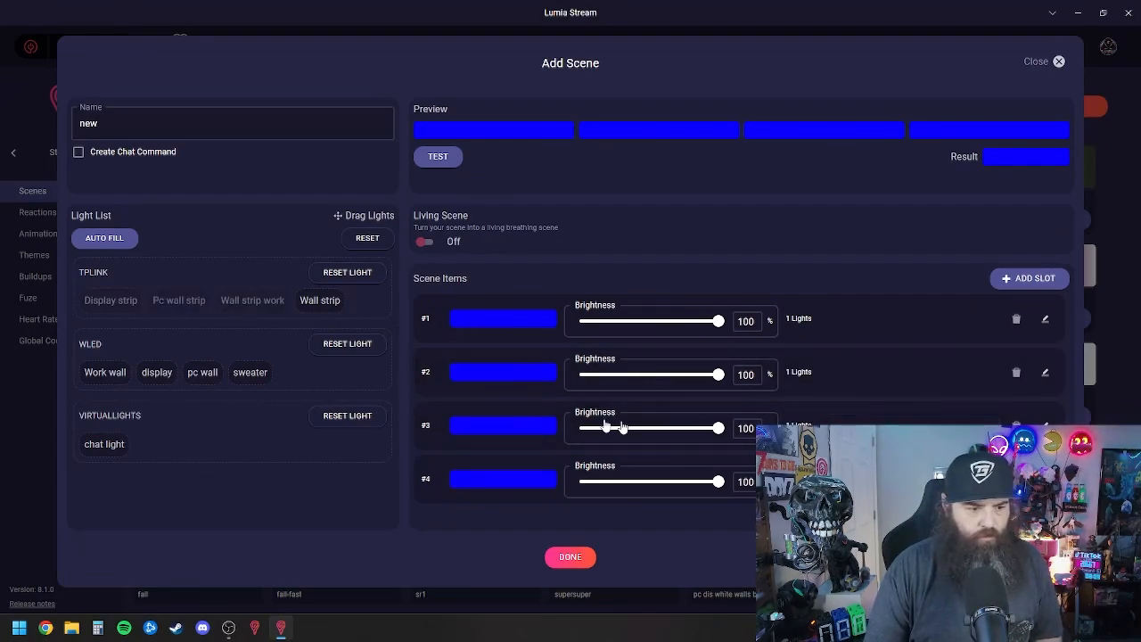
drag(324, 305, 829, 478)
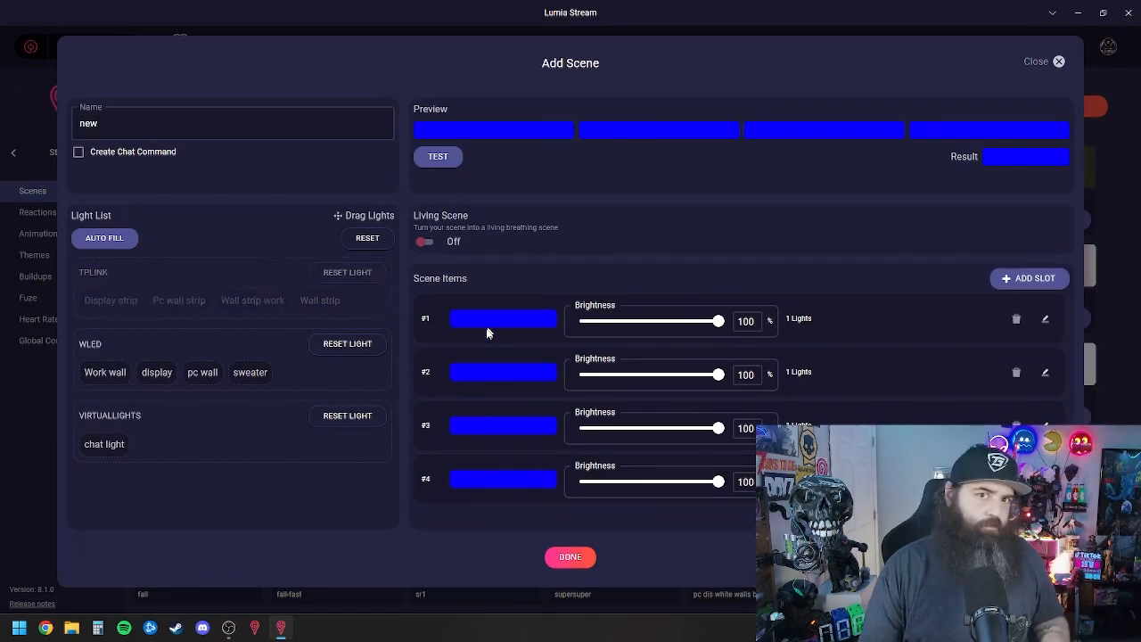
- Set slot 1 to bookmarked dark red #8b0000, slot 2 to white #ffffff and slot 3 to the bookmarked bright green
click(463, 322)
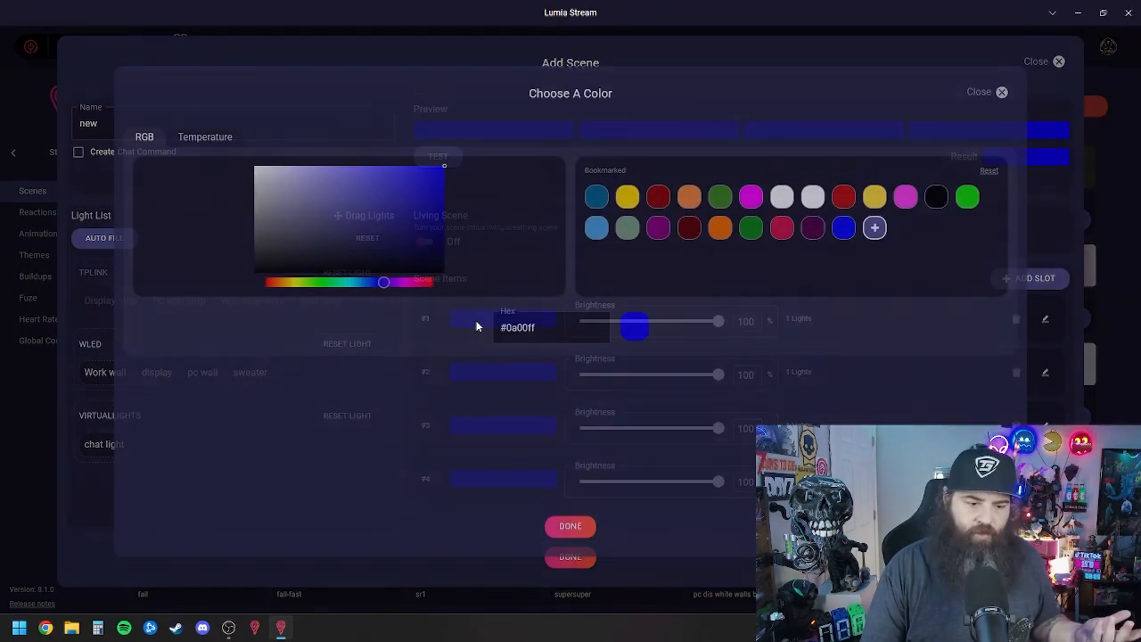
click(667, 205)
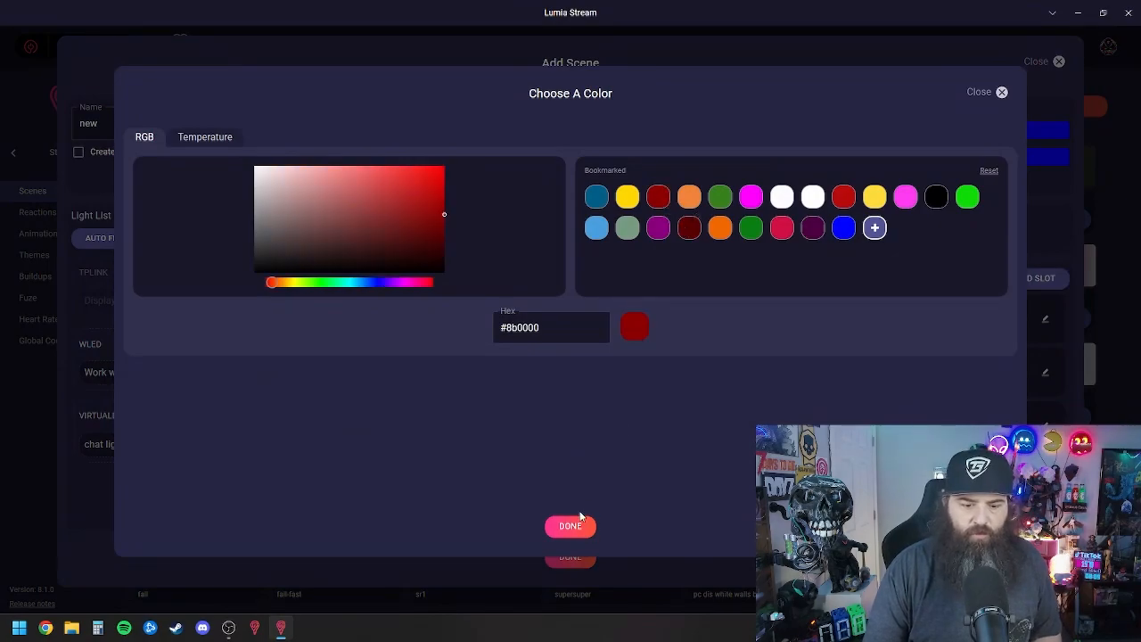
click(571, 526)
click(519, 366)
click(813, 198)
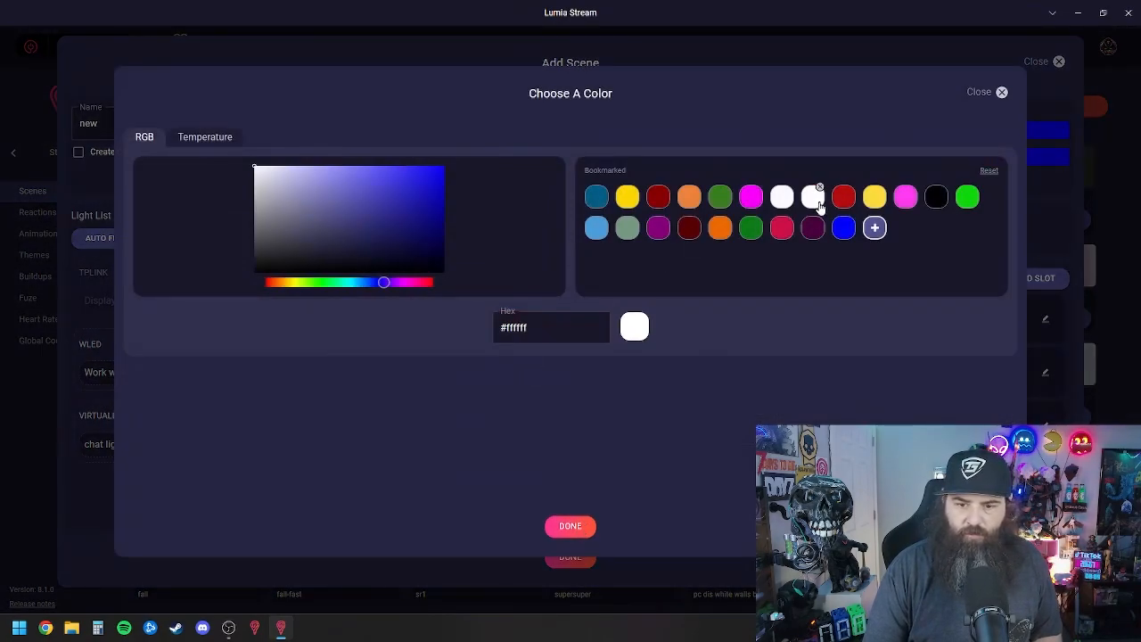
click(571, 526)
click(514, 430)
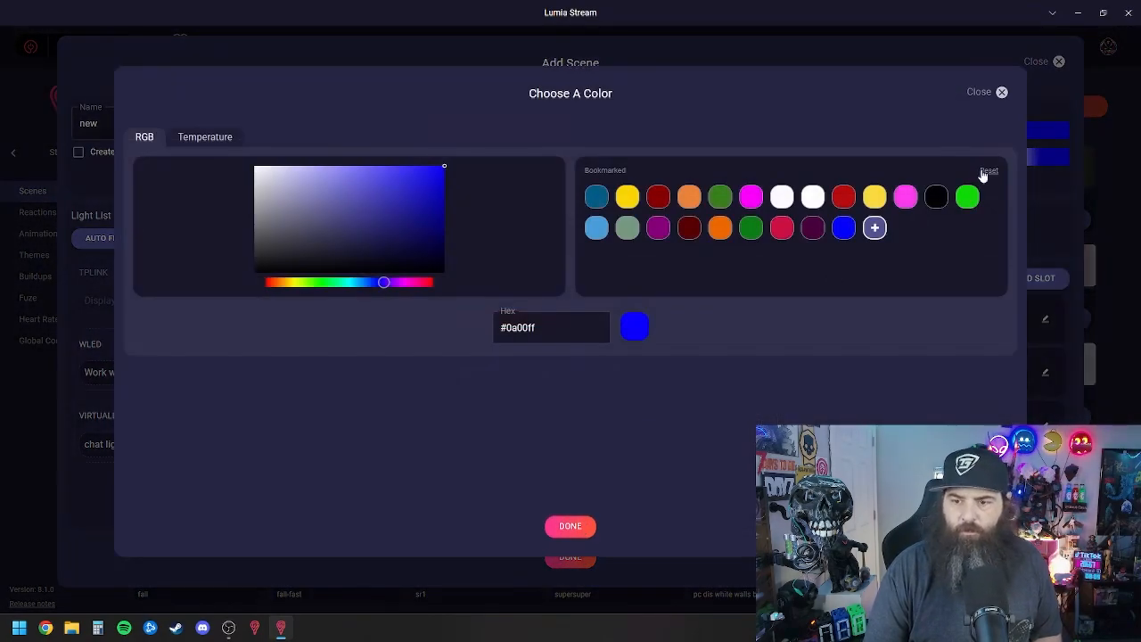
click(967, 197)
click(571, 528)
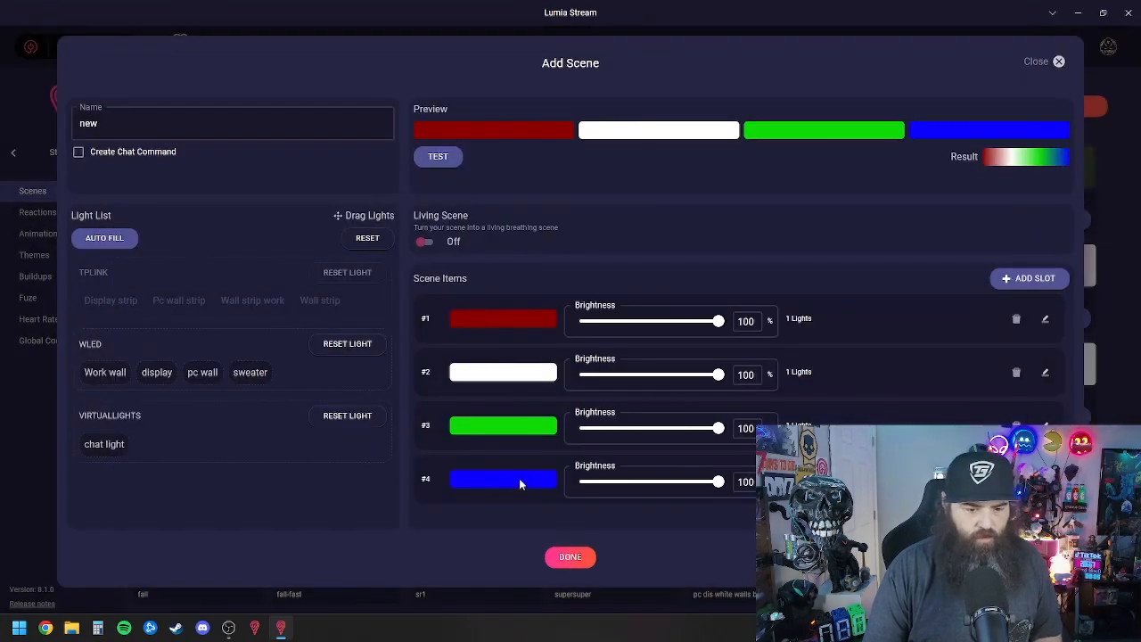
- Turn on Living Scene and choose Move as its type
click(428, 244)
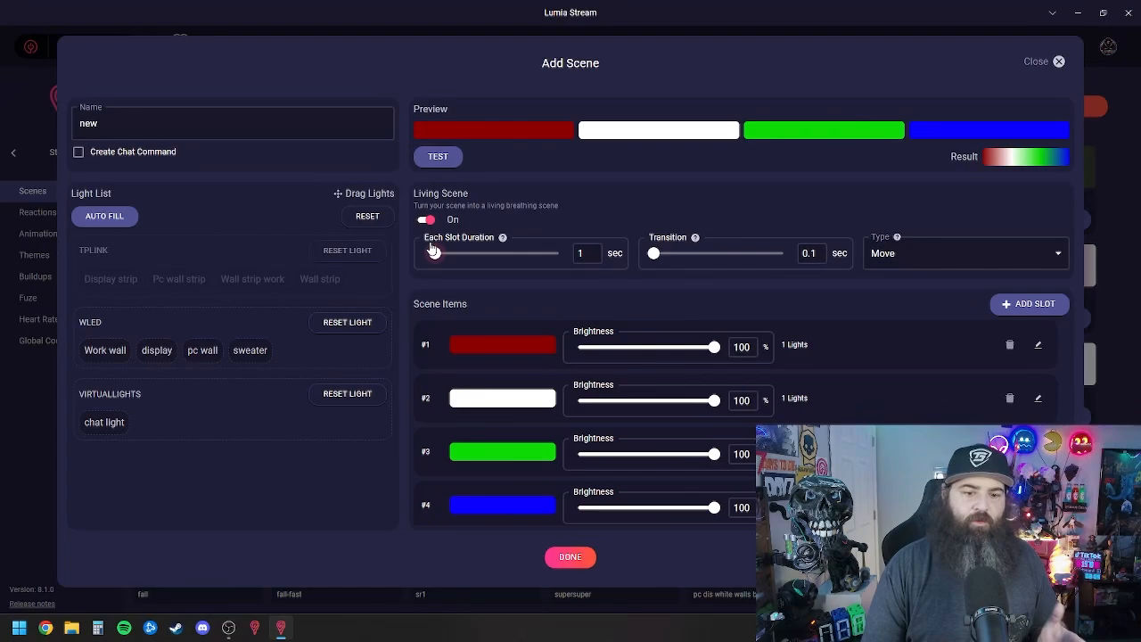
click(896, 249)
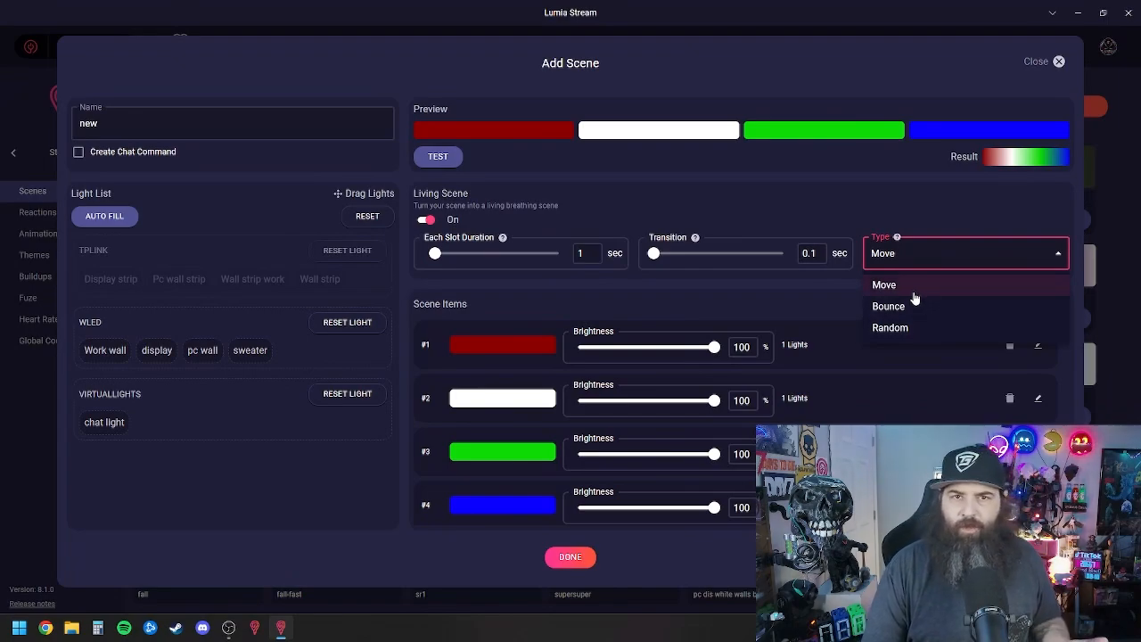
click(909, 290)
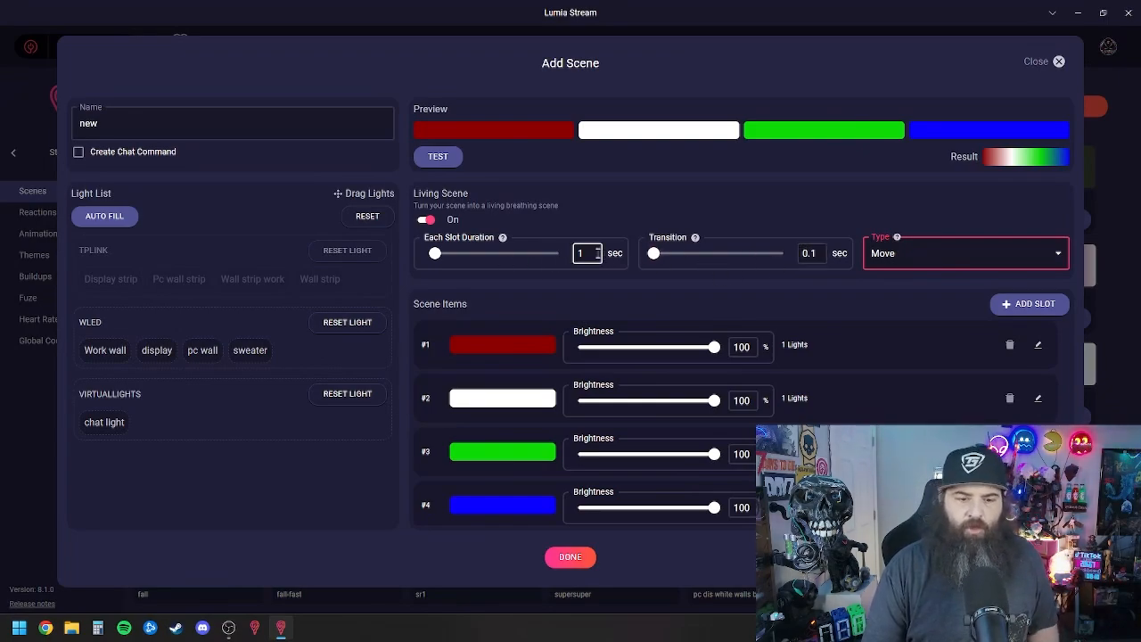
- Set each slot's duration to 0.5 seconds, and save the scene with a refresh to apply the changes
click(590, 254)
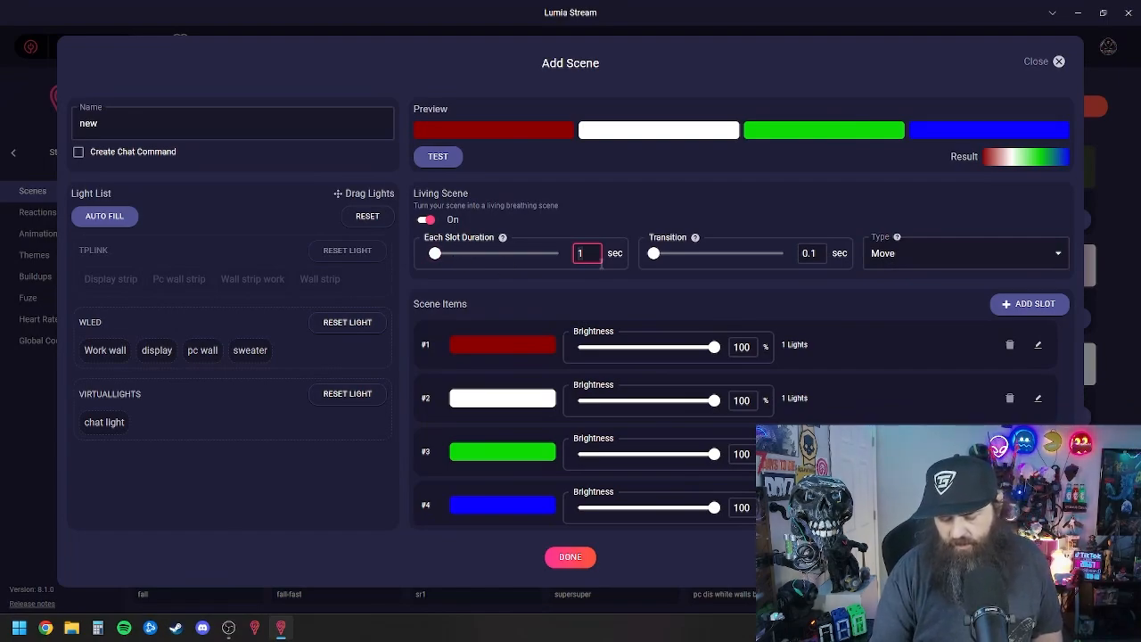
text(0.5)
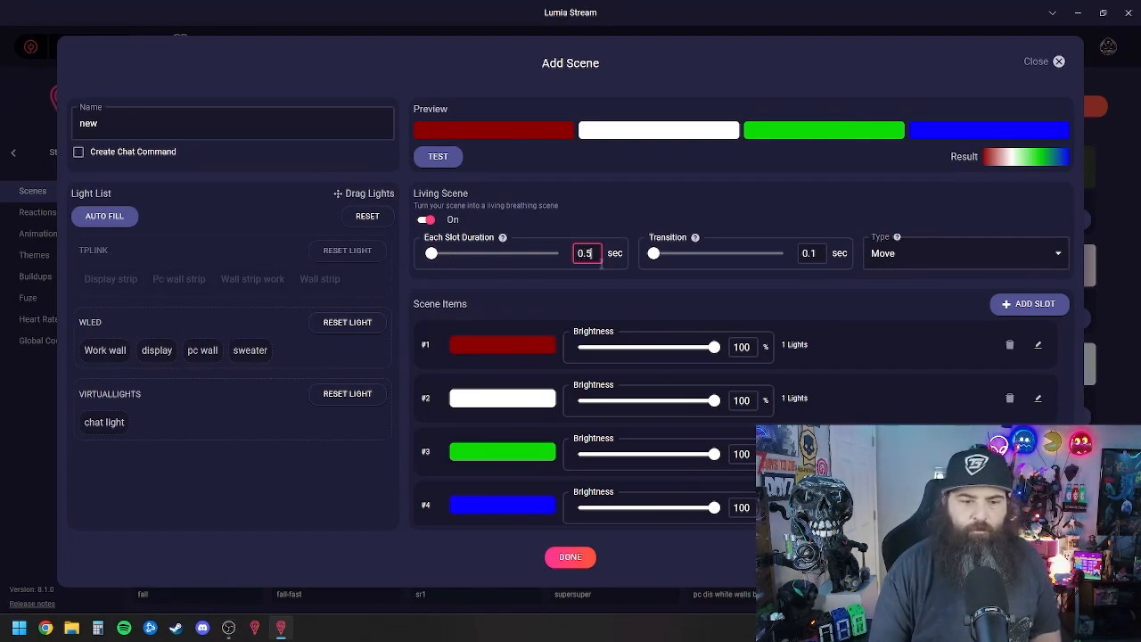
click(617, 214)
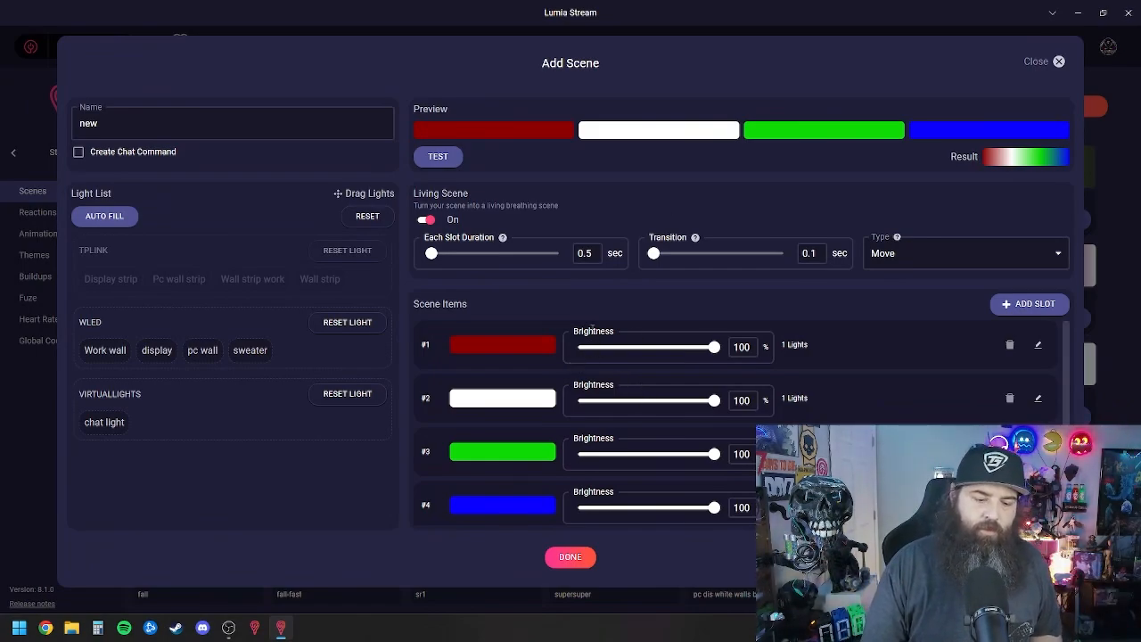
click(575, 558)
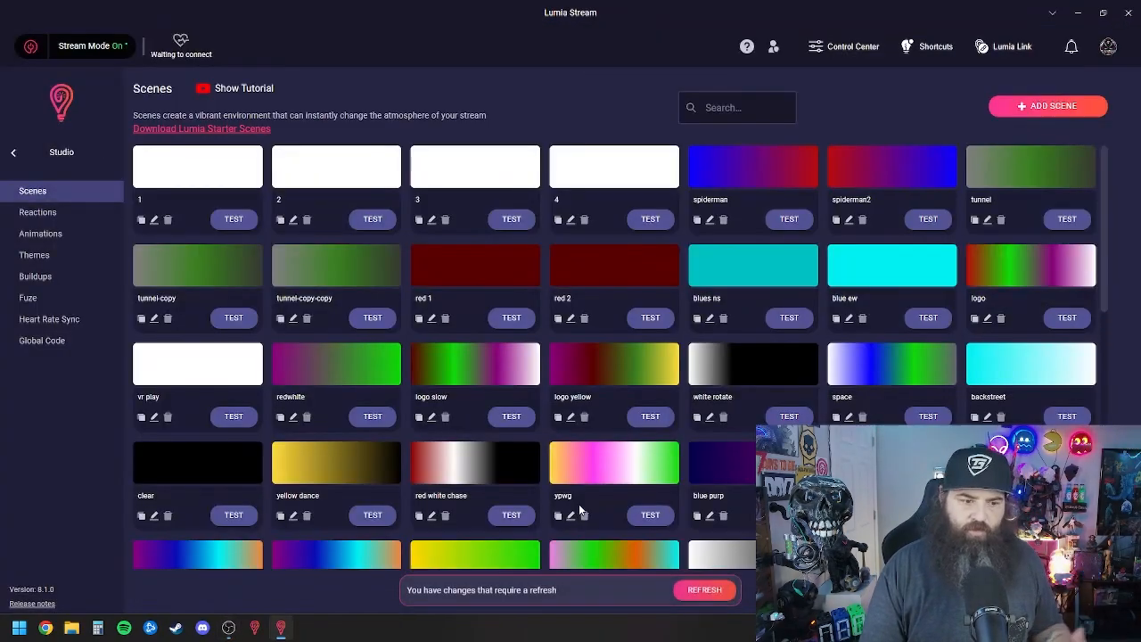
click(696, 591)
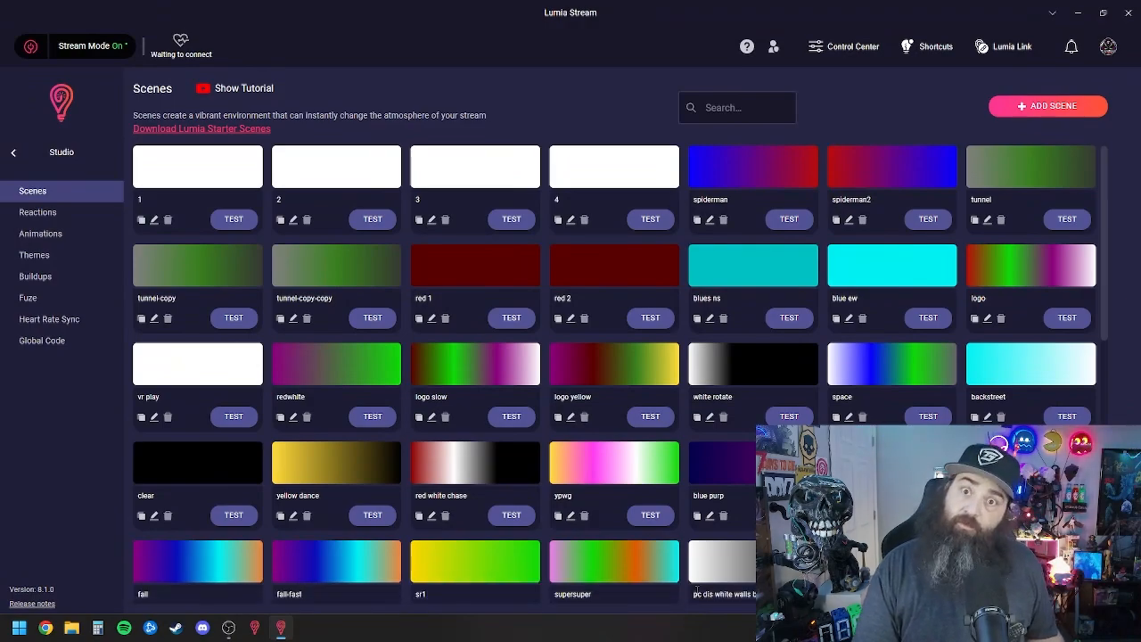
- Start a new animation named "test new" with its chat command option disabled
click(71, 235)
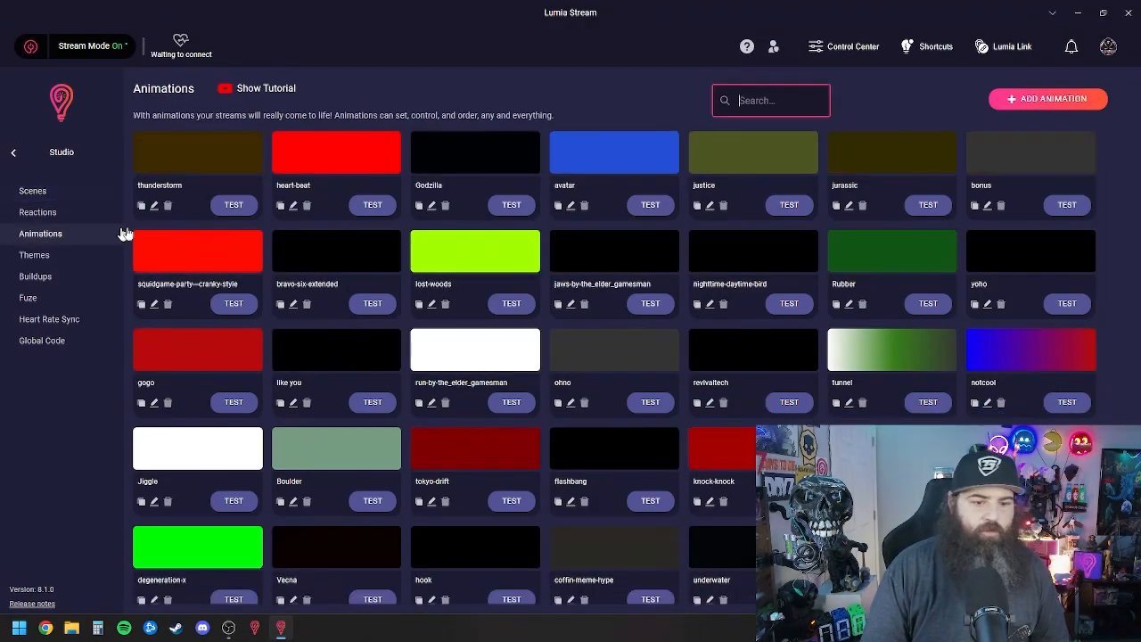
click(1025, 98)
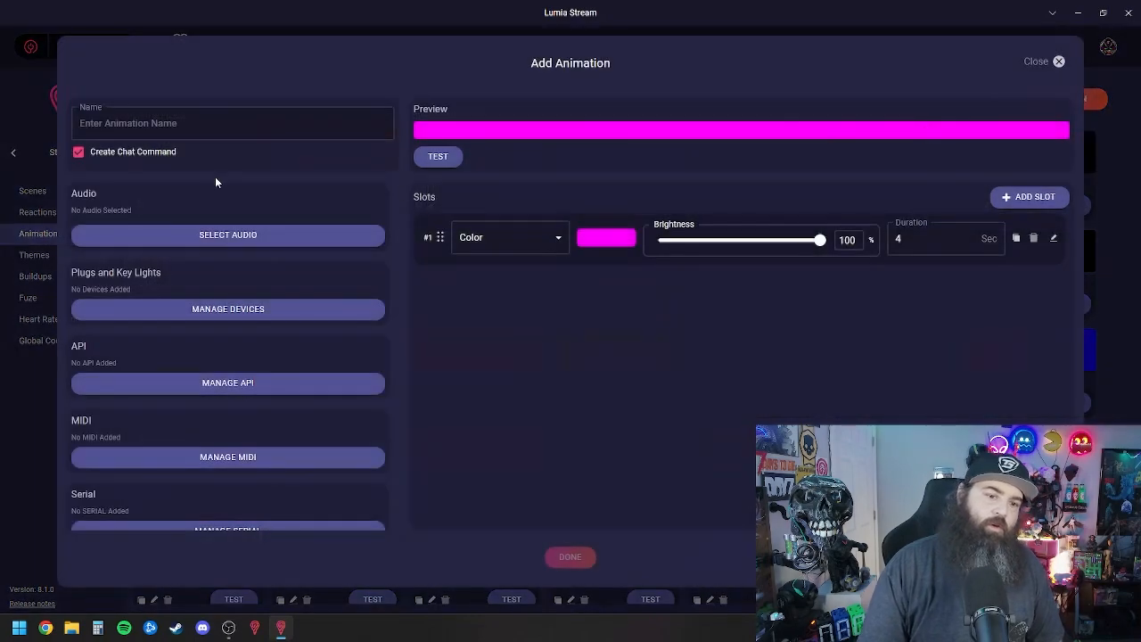
click(78, 152)
click(154, 125)
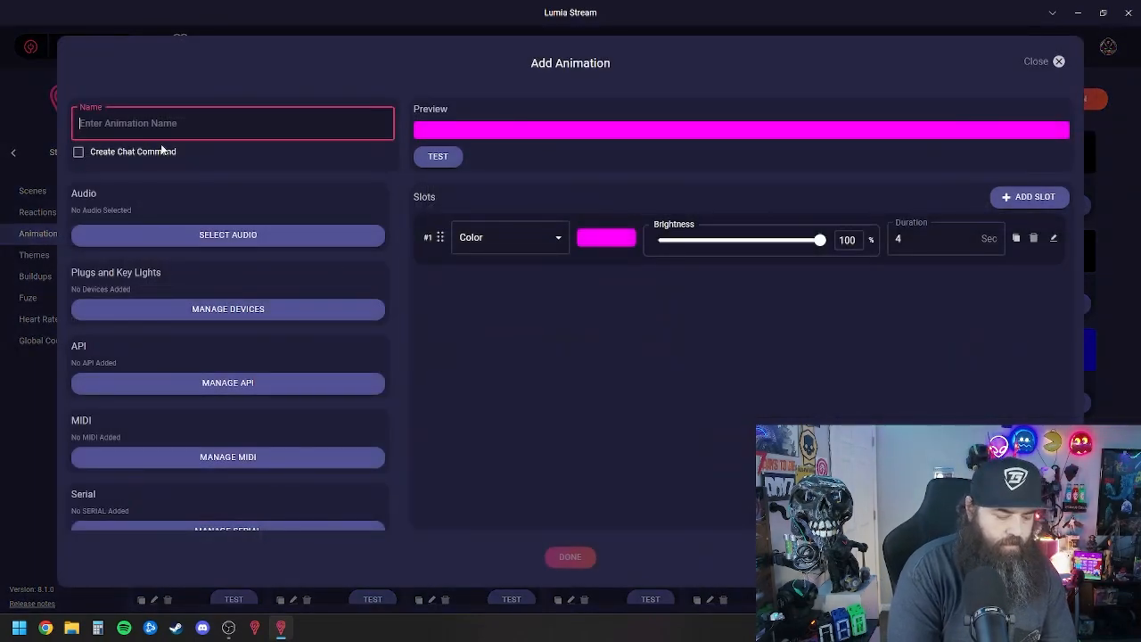
text(test new)
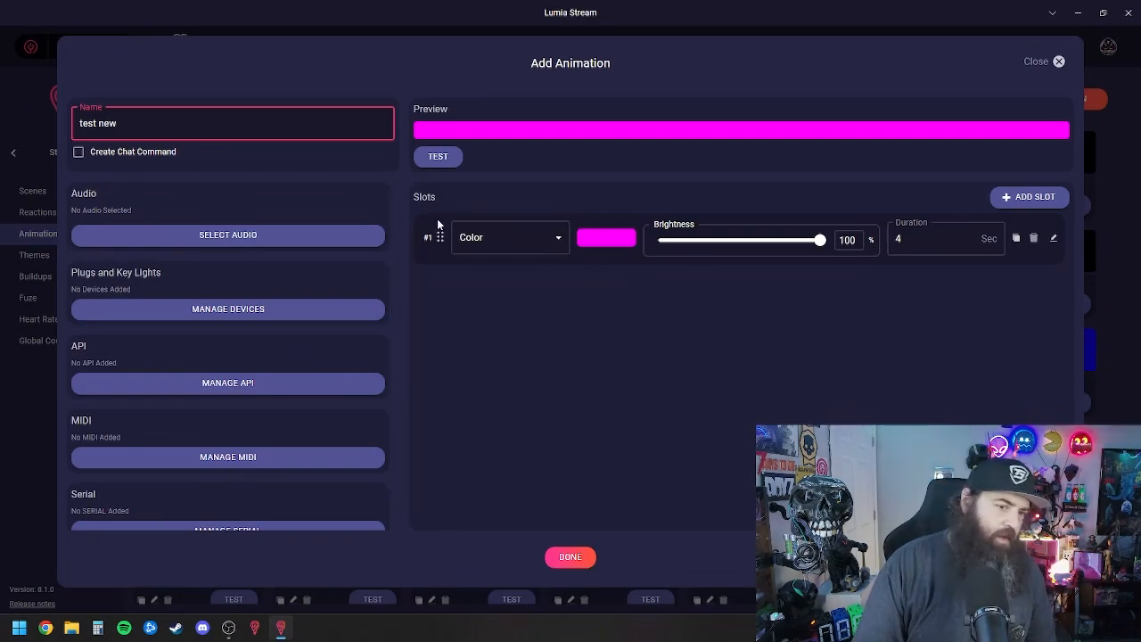
- Add two more slots to the animation and select the first slot's duration value
click(1039, 200)
click(1038, 200)
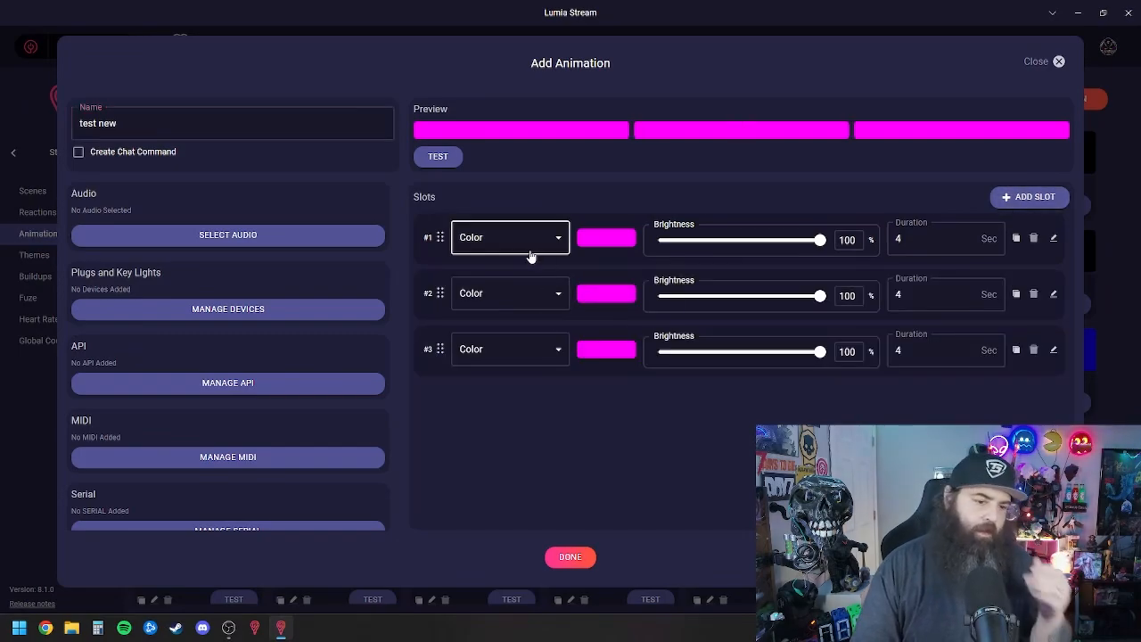
click(892, 239)
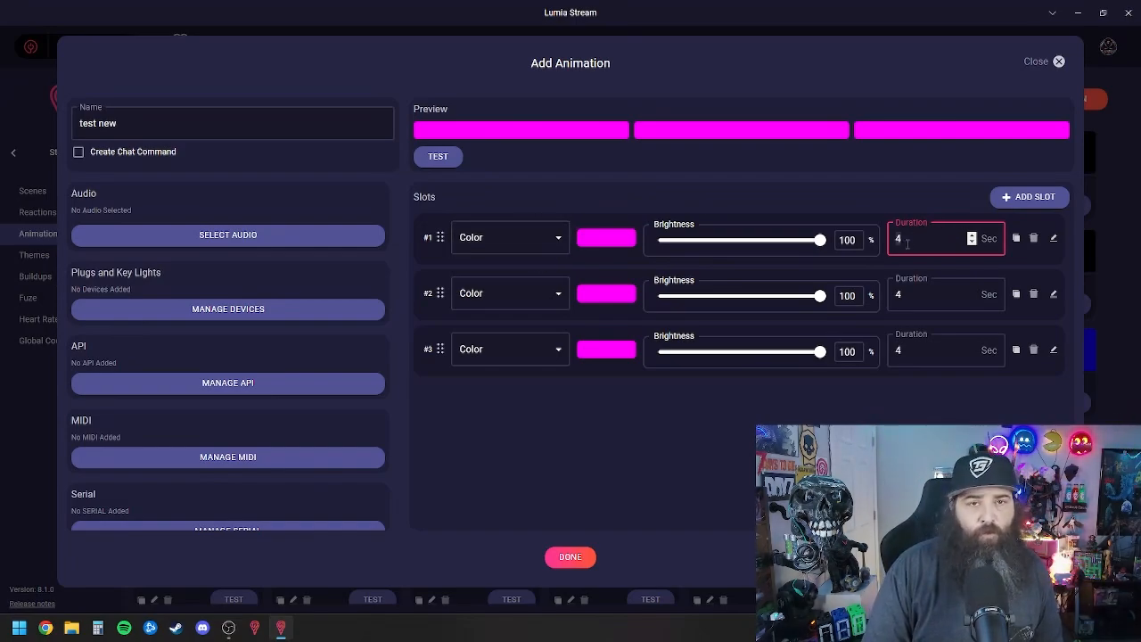
- Change the first slot's type to Scene and assign the scene named New
click(553, 237)
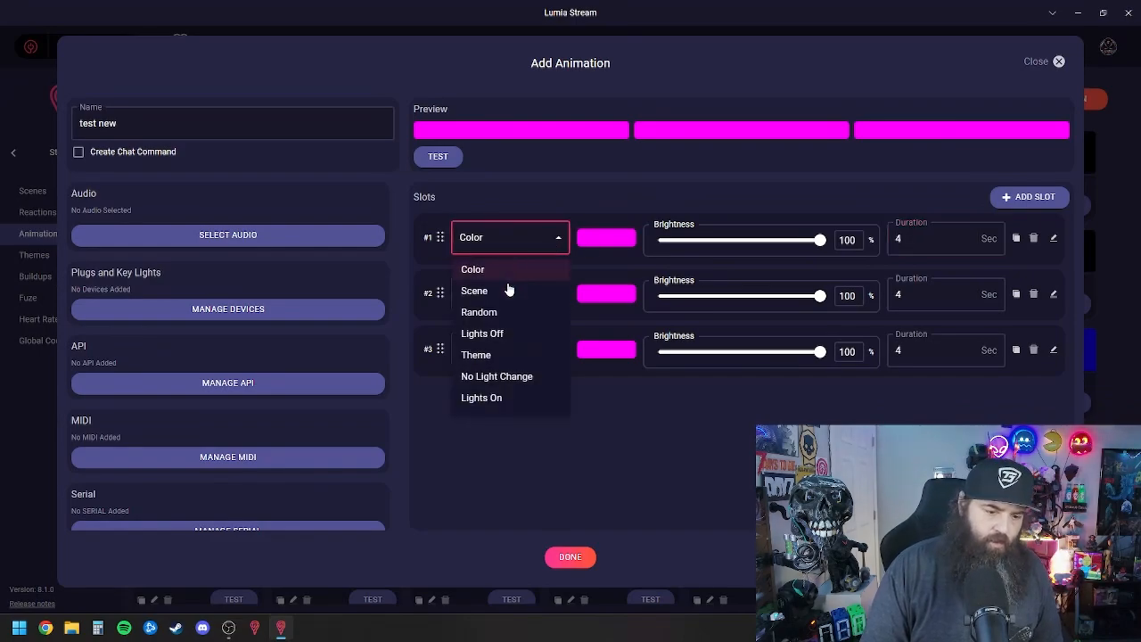
click(515, 292)
click(610, 237)
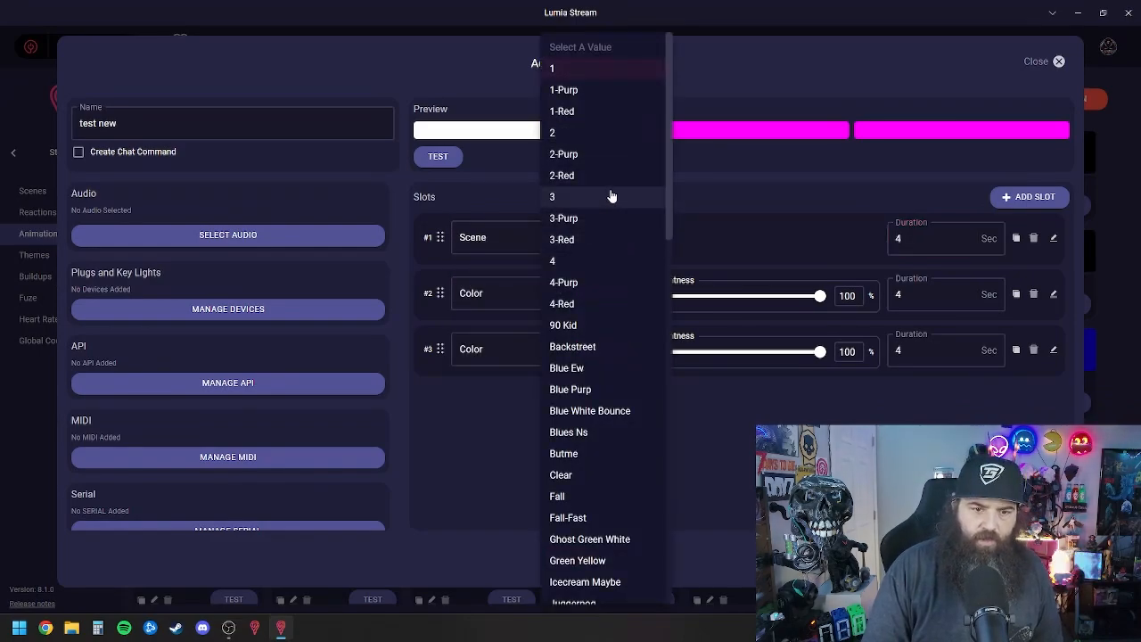
scroll(612, 198, down, 10)
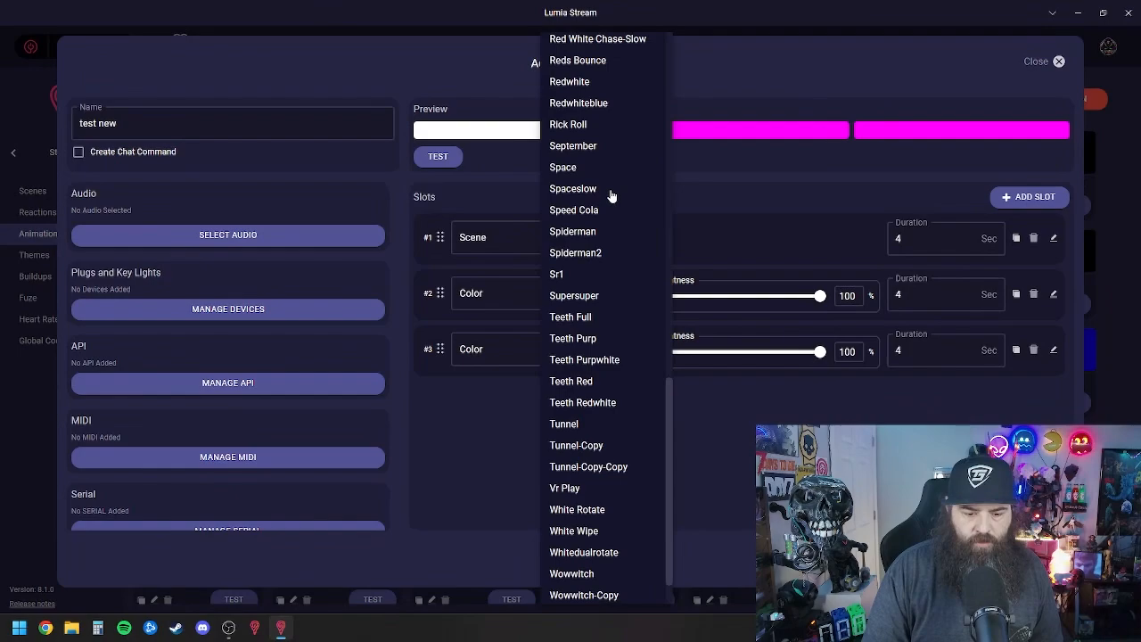
scroll(591, 257, up, 3)
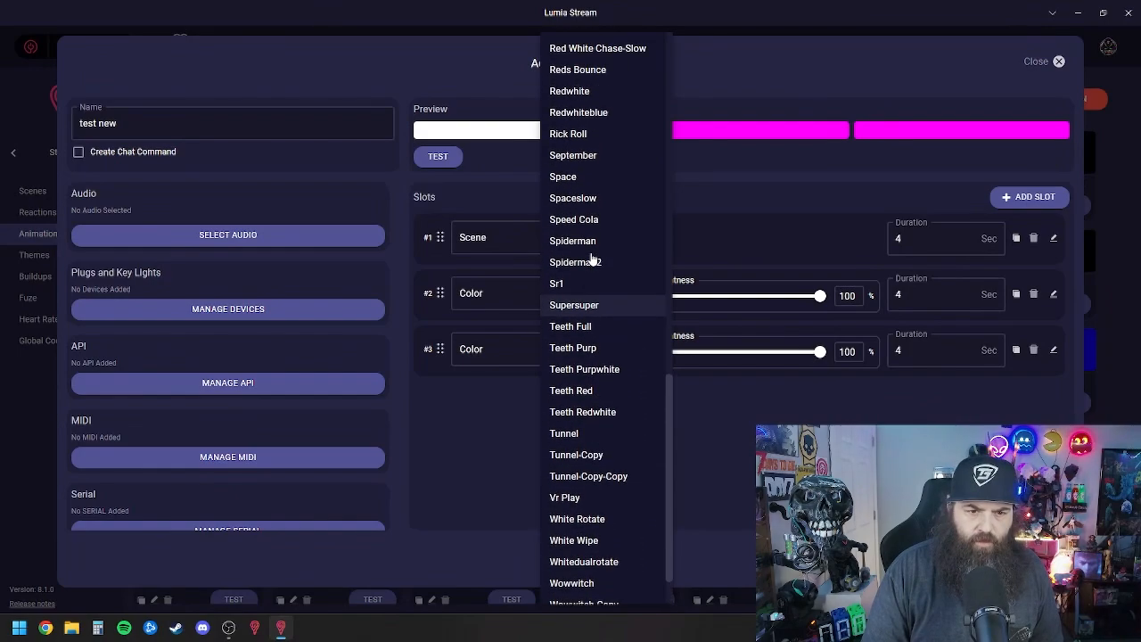
scroll(588, 256, up, 5)
scroll(591, 261, down, 8)
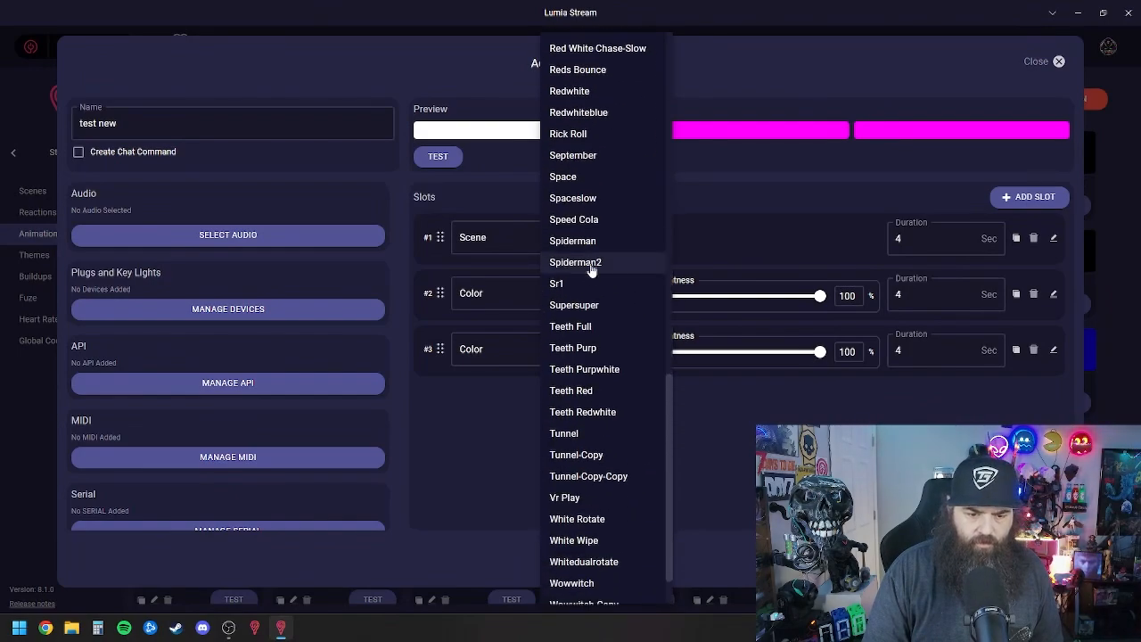
scroll(585, 331, up, 4)
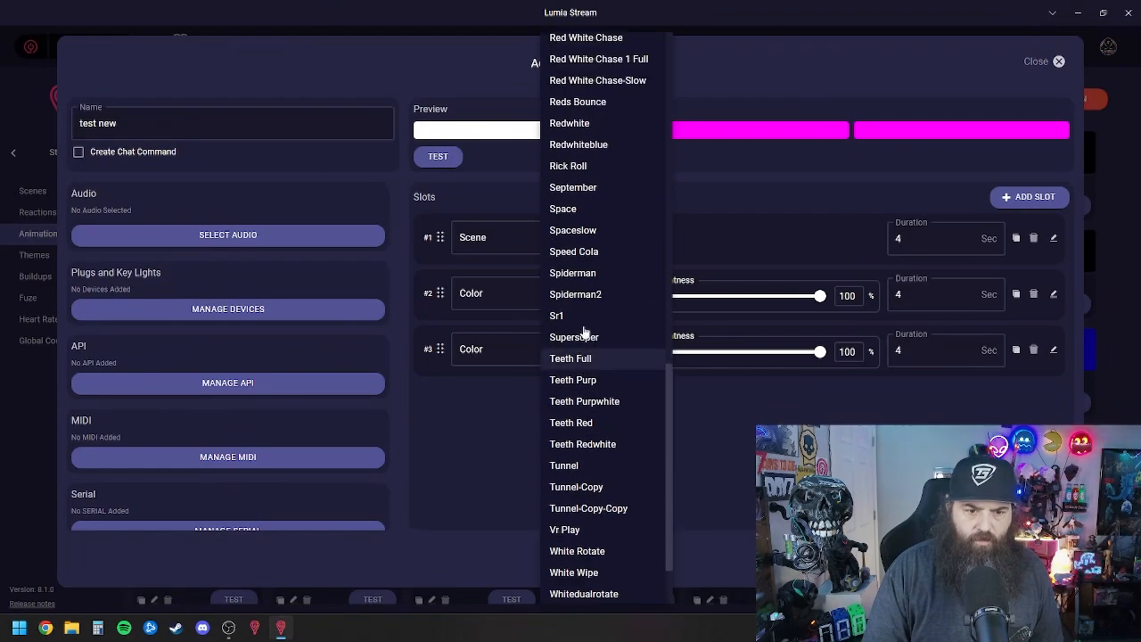
scroll(585, 331, up, 4)
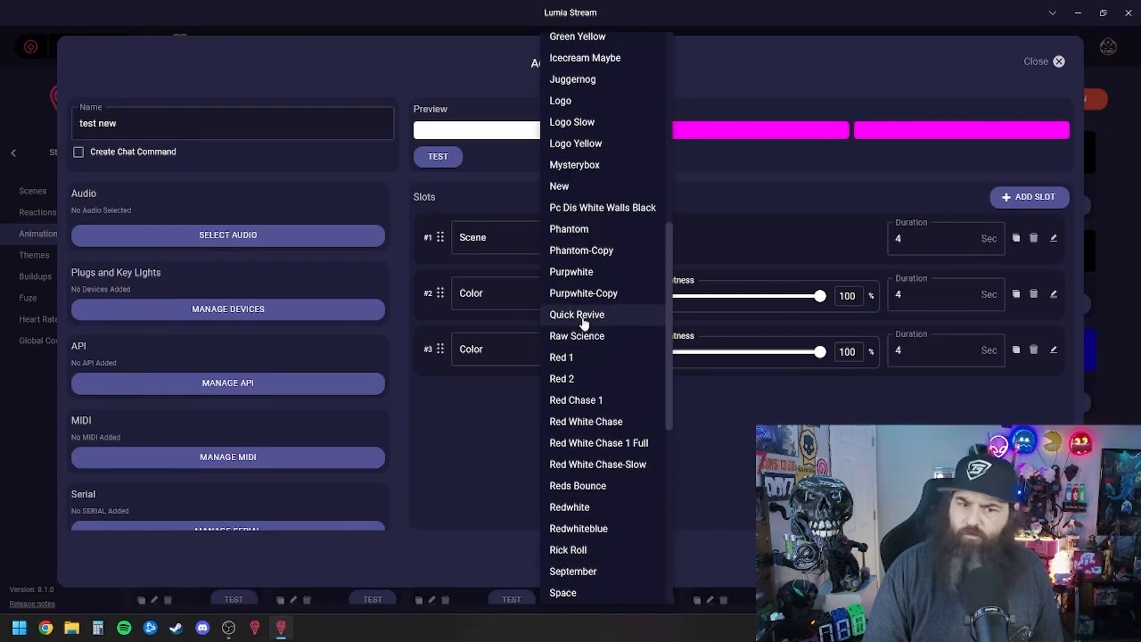
click(584, 189)
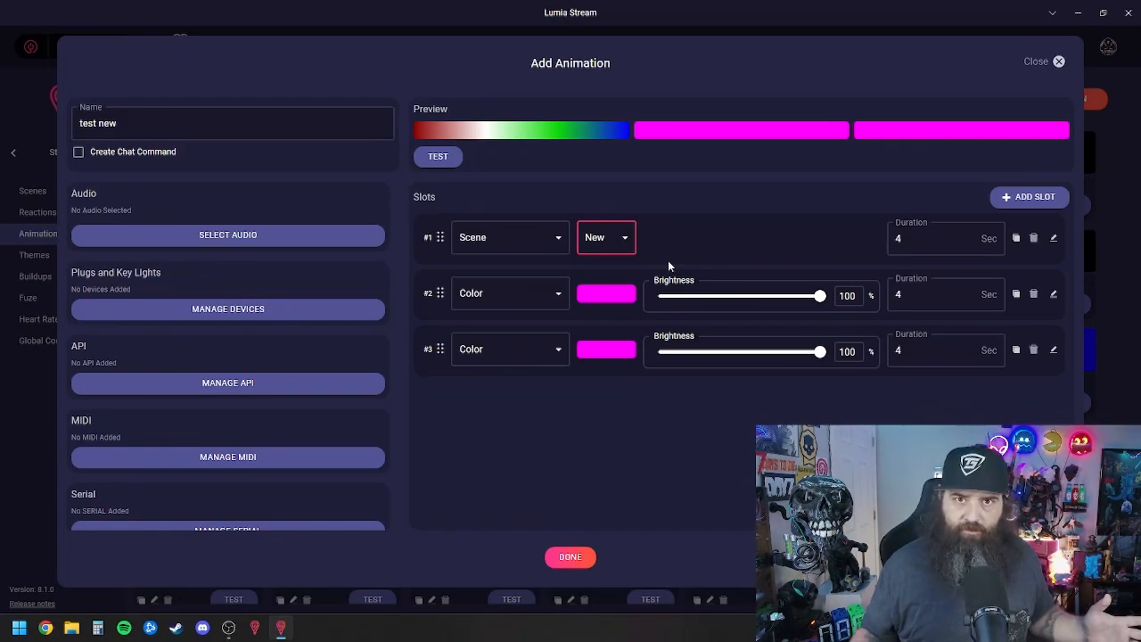
- Change the second slot to the Clear scene and set its duration to 0.1 seconds
click(517, 286)
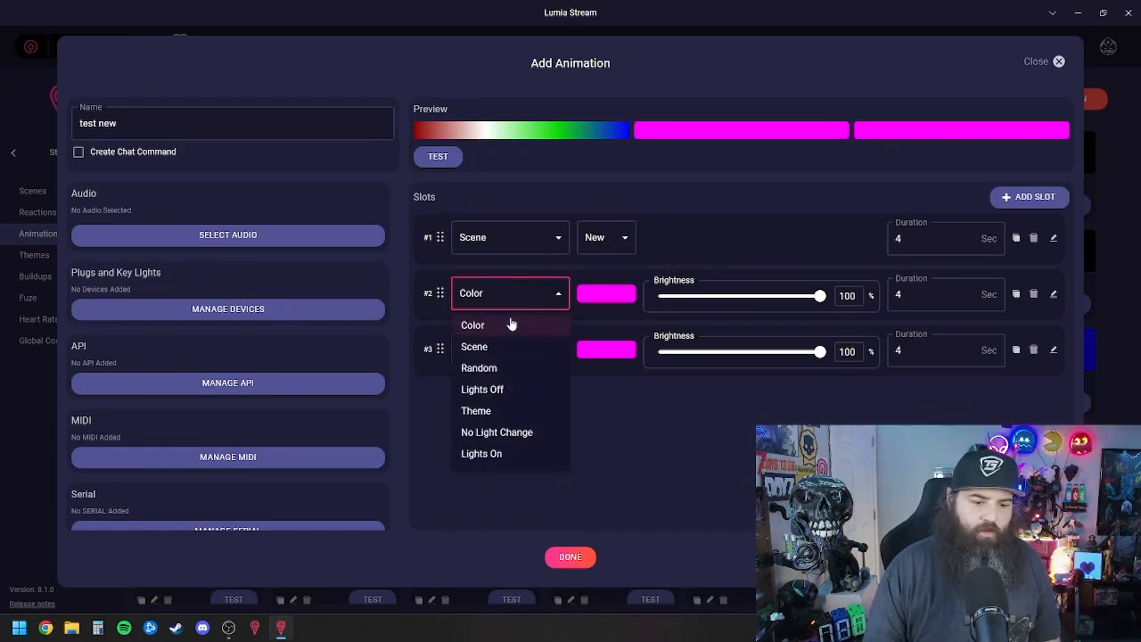
click(512, 355)
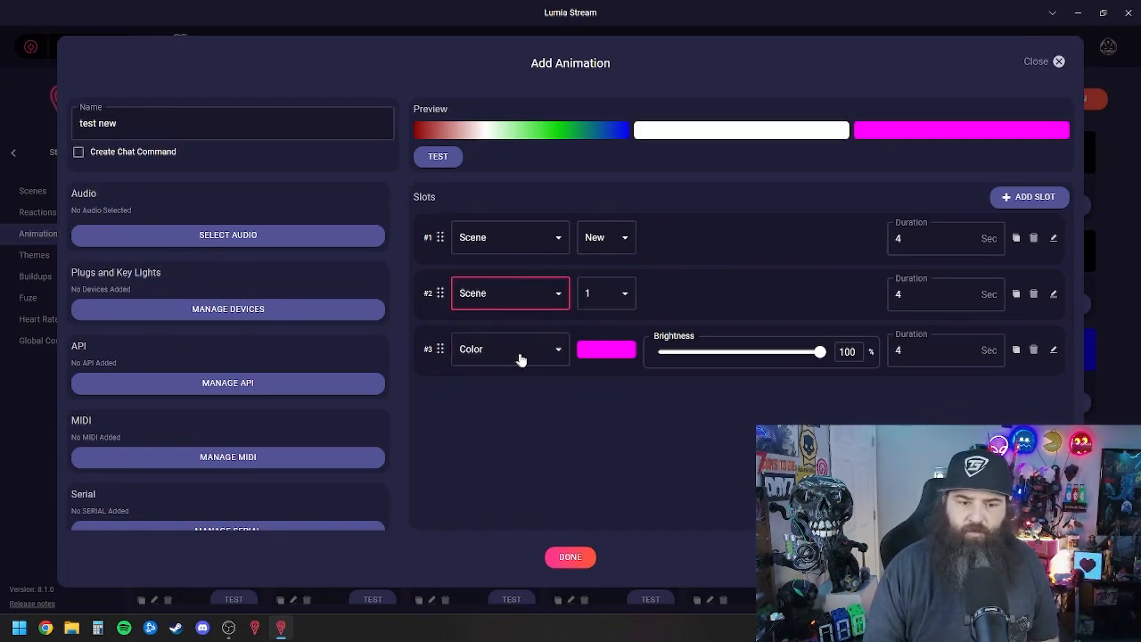
click(591, 295)
scroll(597, 301, down, 3)
scroll(600, 302, down, 7)
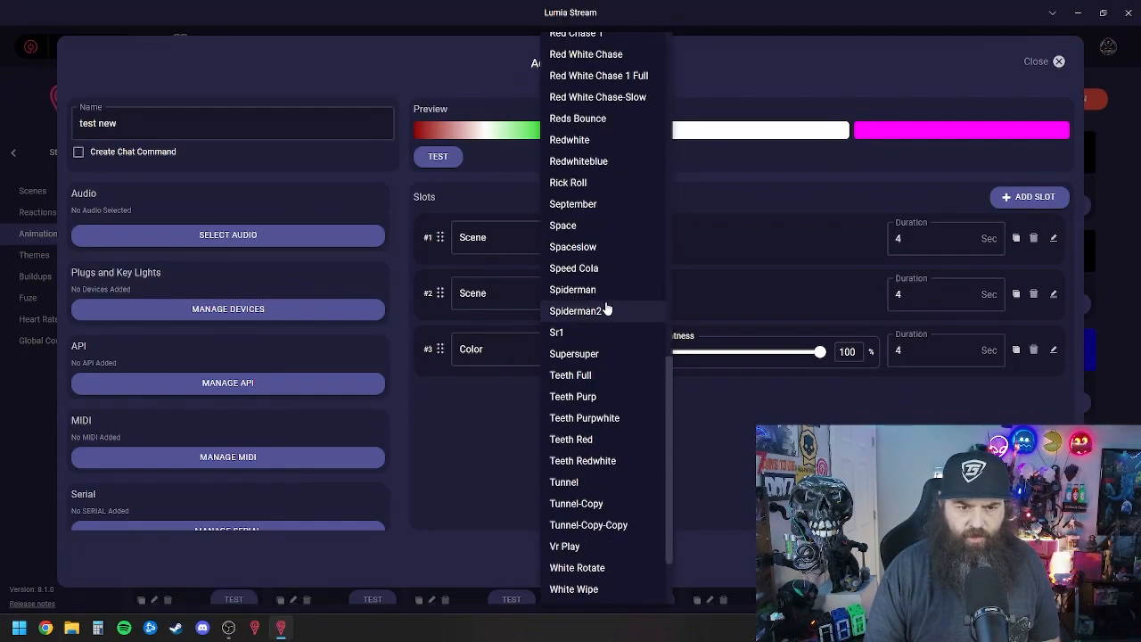
scroll(599, 300, up, 3)
scroll(600, 297, down, 3)
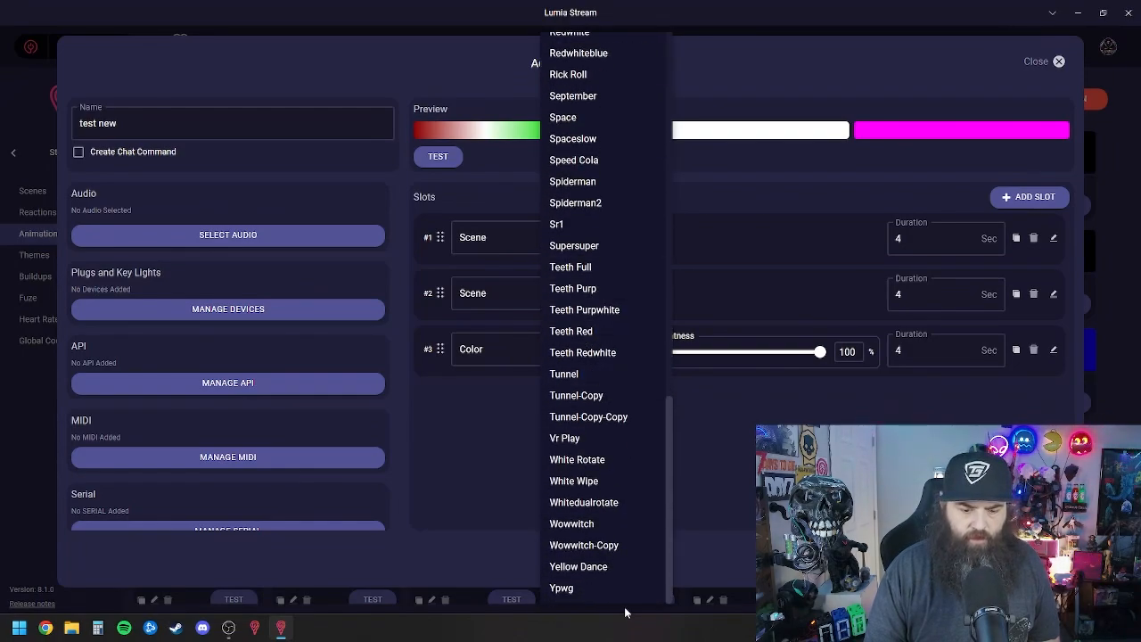
scroll(580, 191, up, 12)
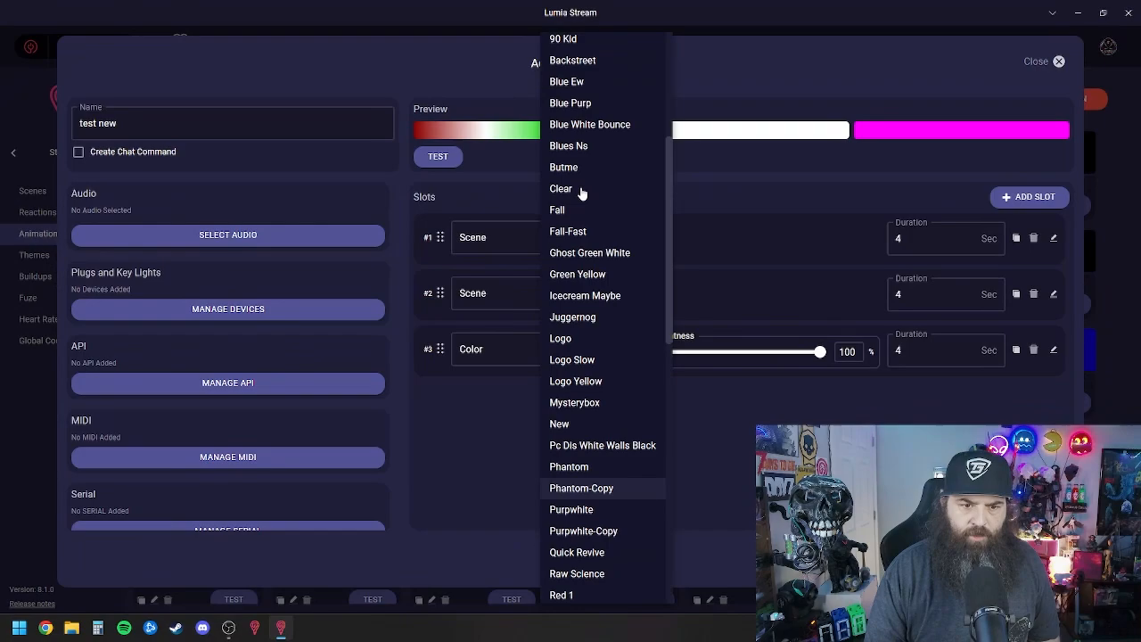
click(599, 431)
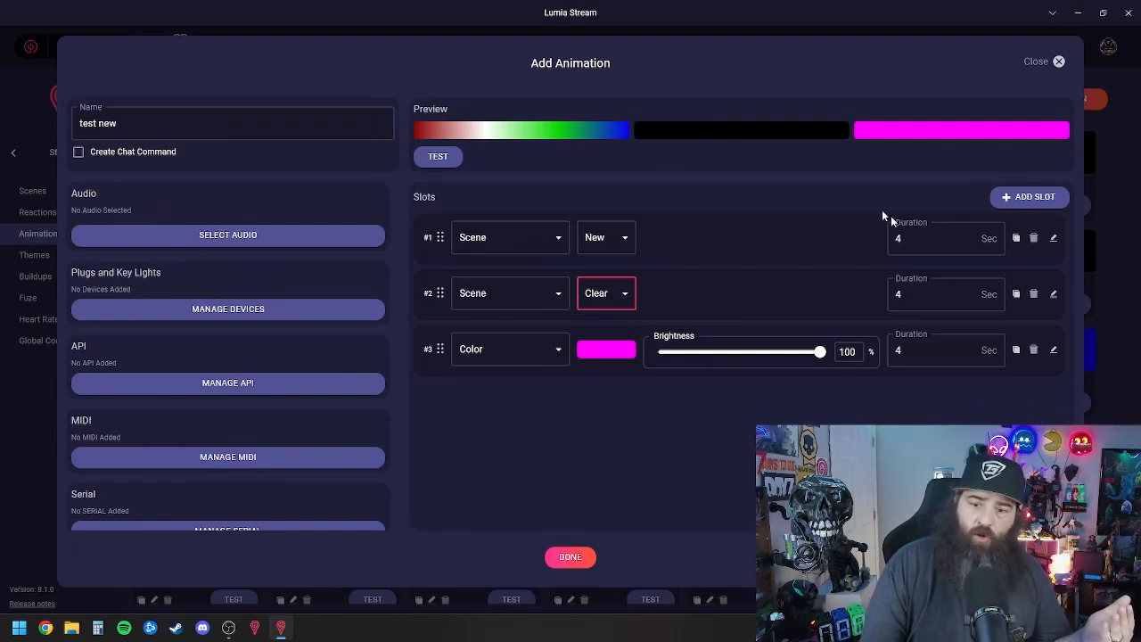
click(911, 298)
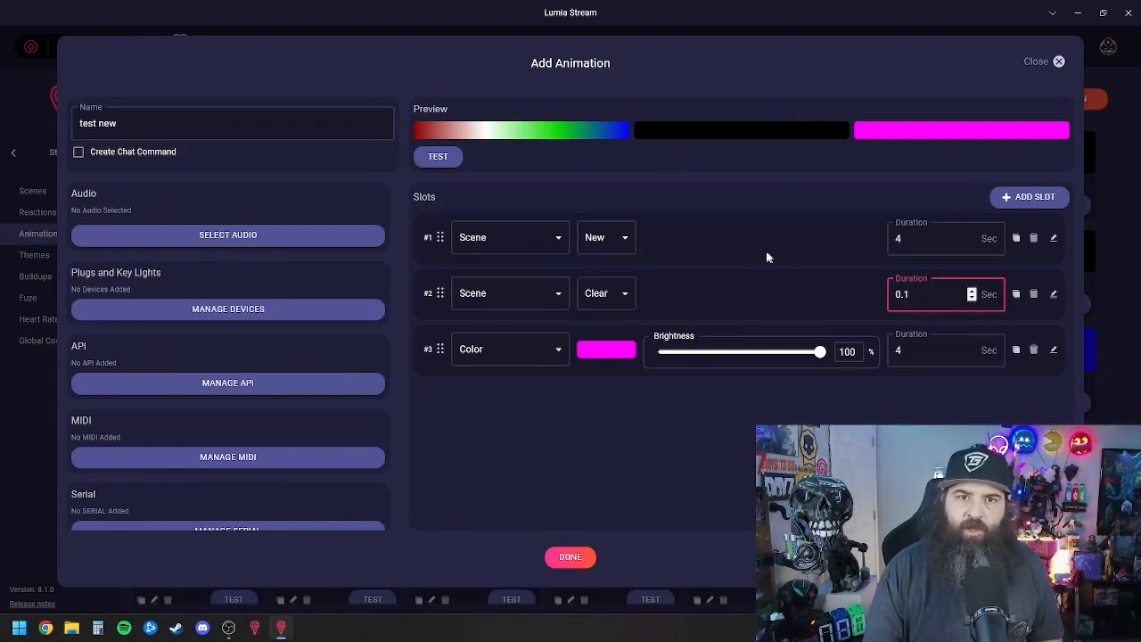
- Keep the third slot as a color and change it to the bookmarked yellow
click(501, 362)
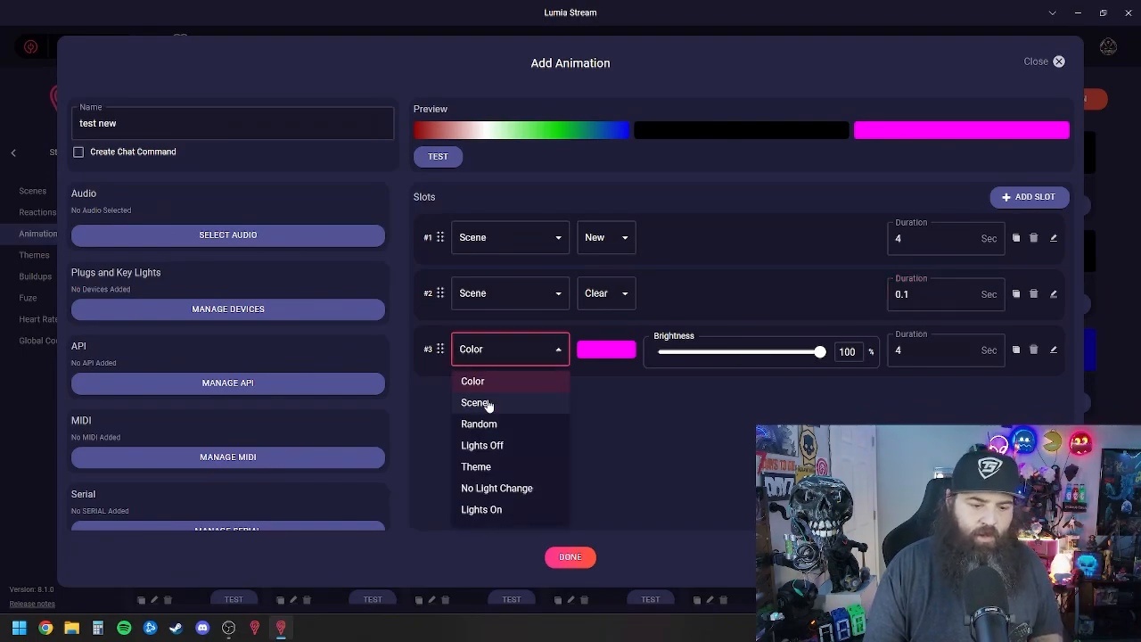
click(603, 355)
click(603, 354)
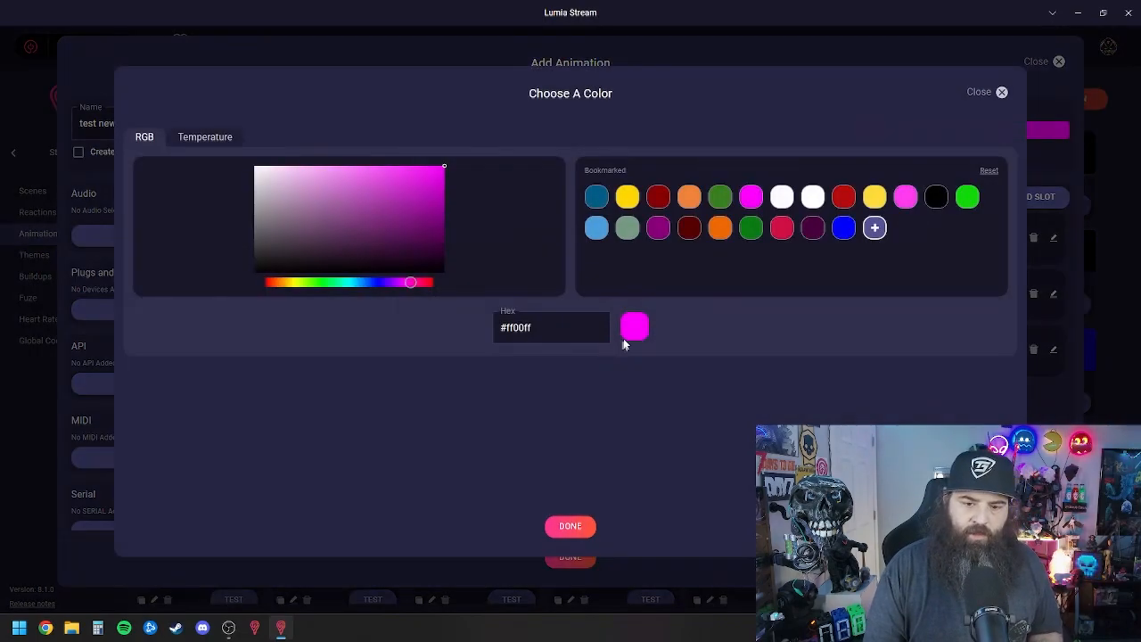
click(627, 196)
click(576, 533)
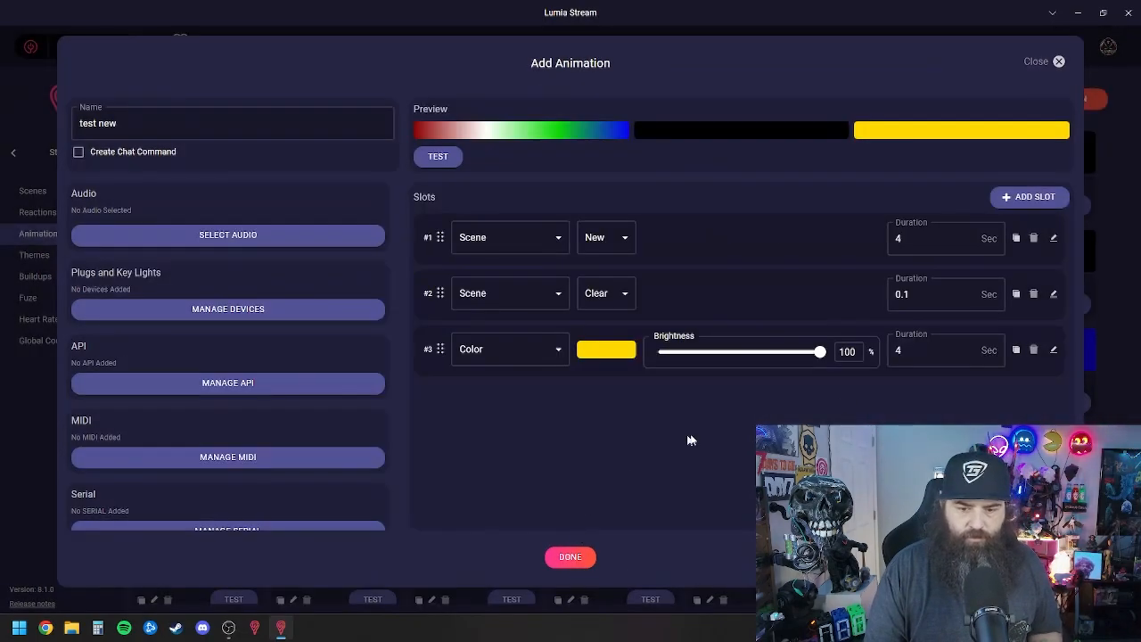
click(916, 352)
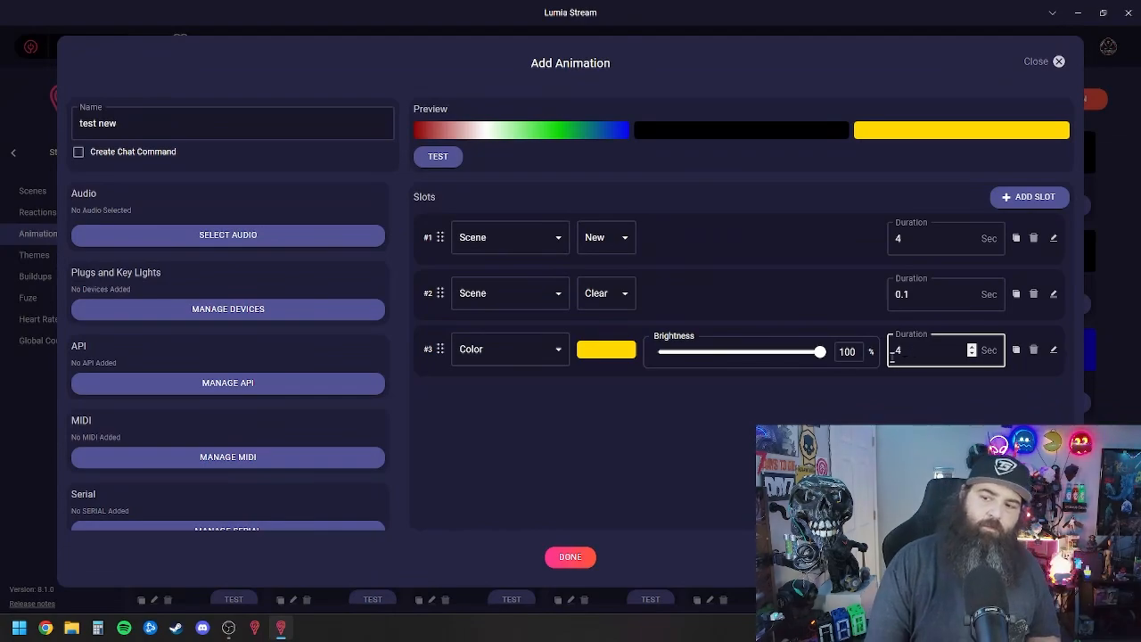
click(776, 374)
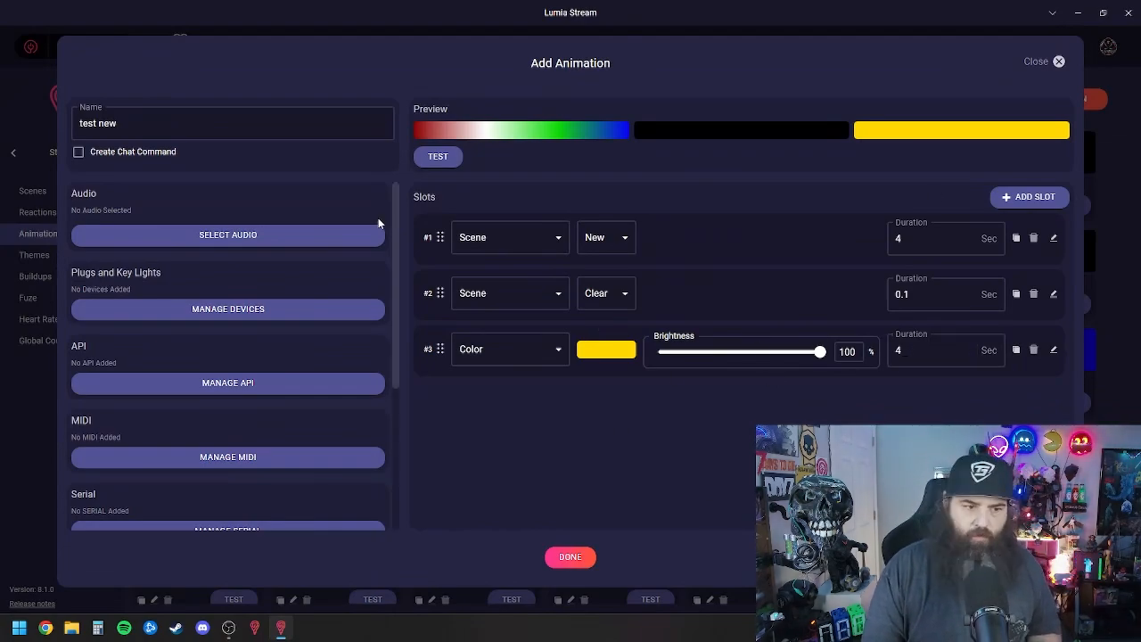
- Test the "test new" animation on the lights and save it to the animations list
click(446, 157)
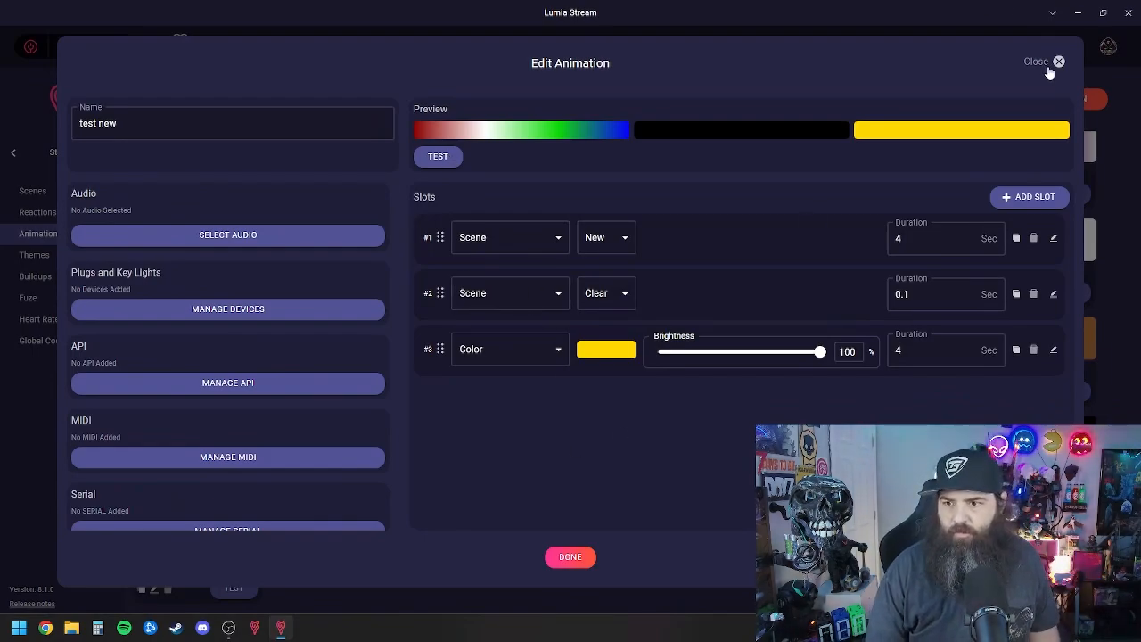
click(589, 556)
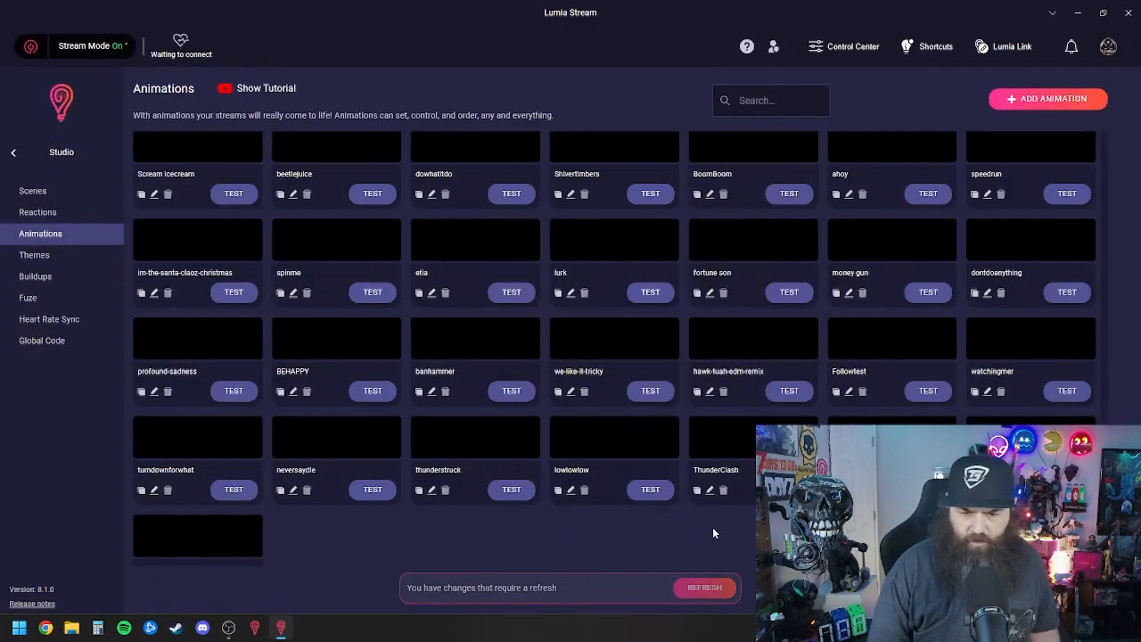
scroll(561, 500, down, 1)
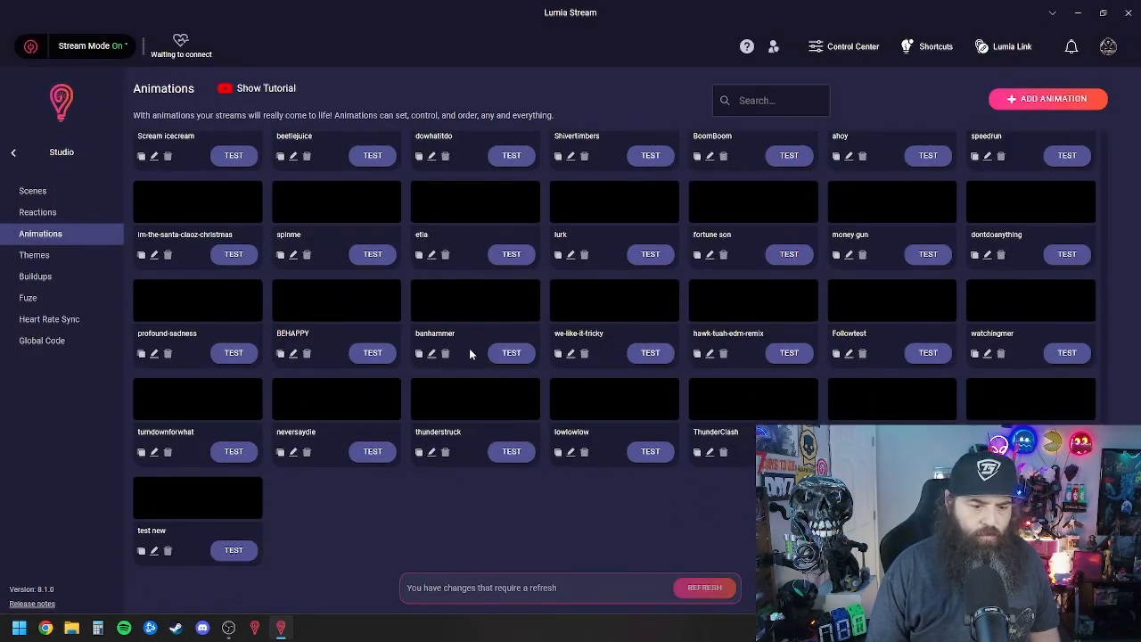
- Open the existing banhammer animation for editing and test it with its audio
scroll(470, 354, up, 4)
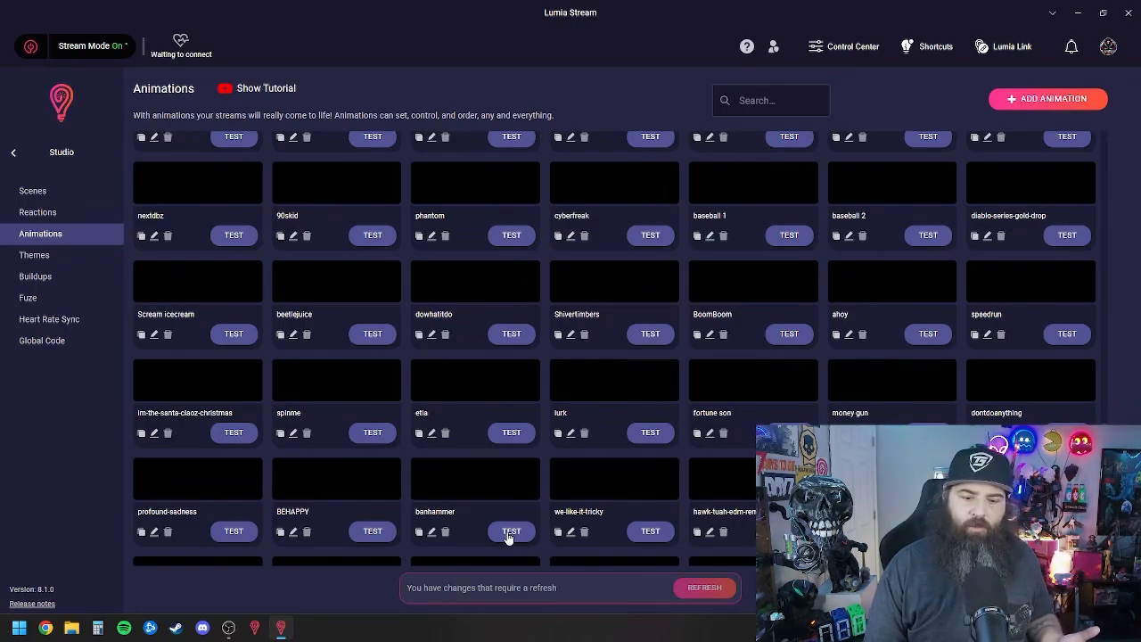
click(431, 532)
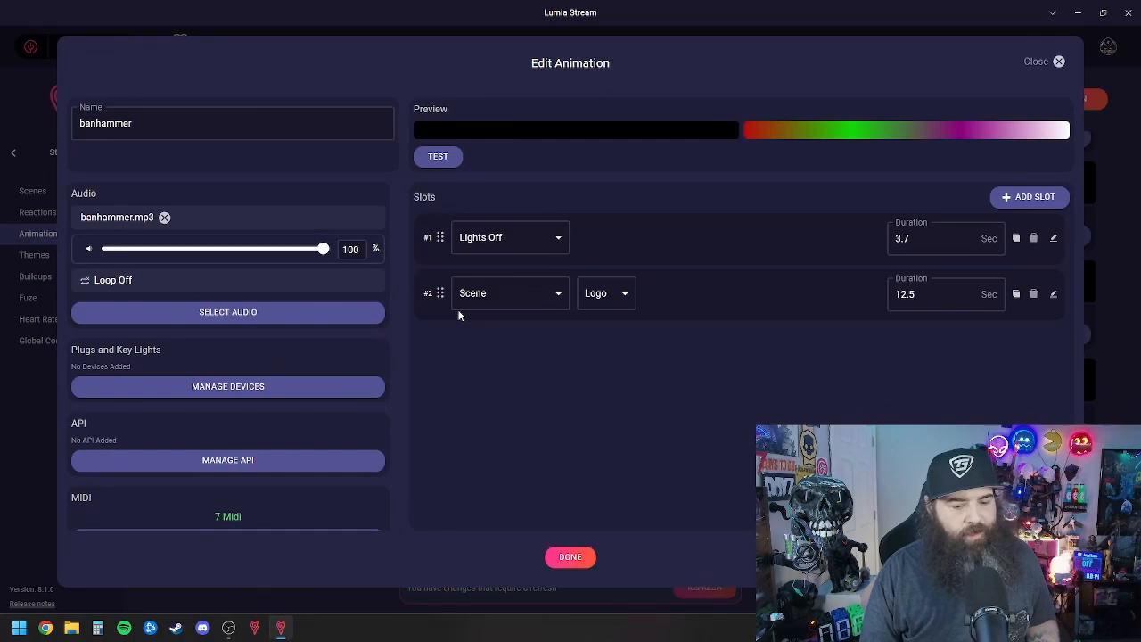
click(437, 159)
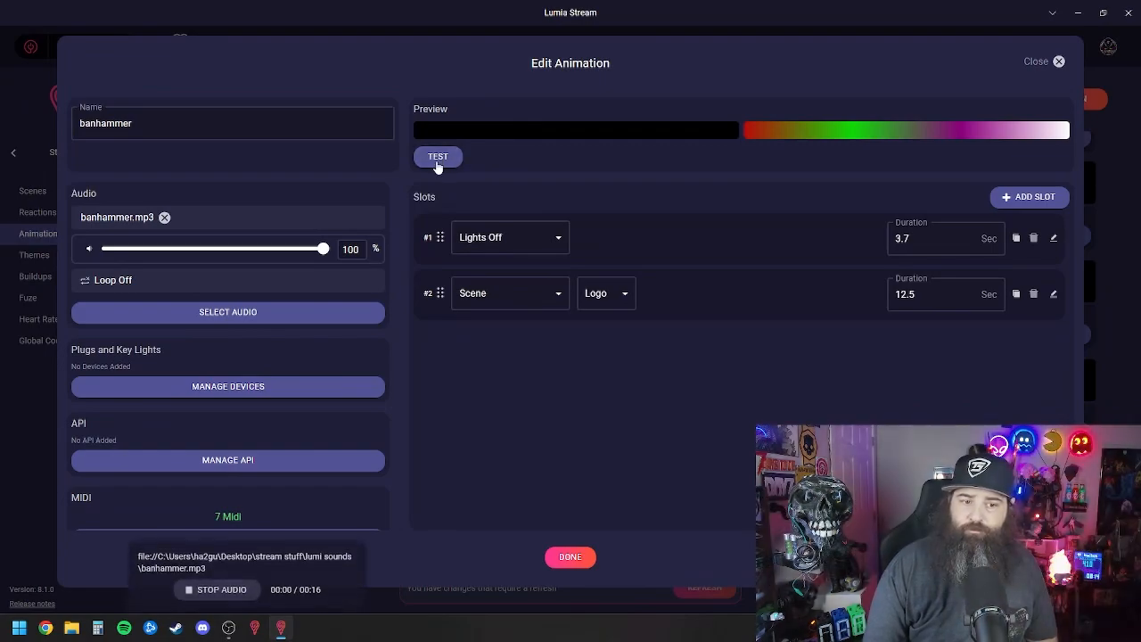